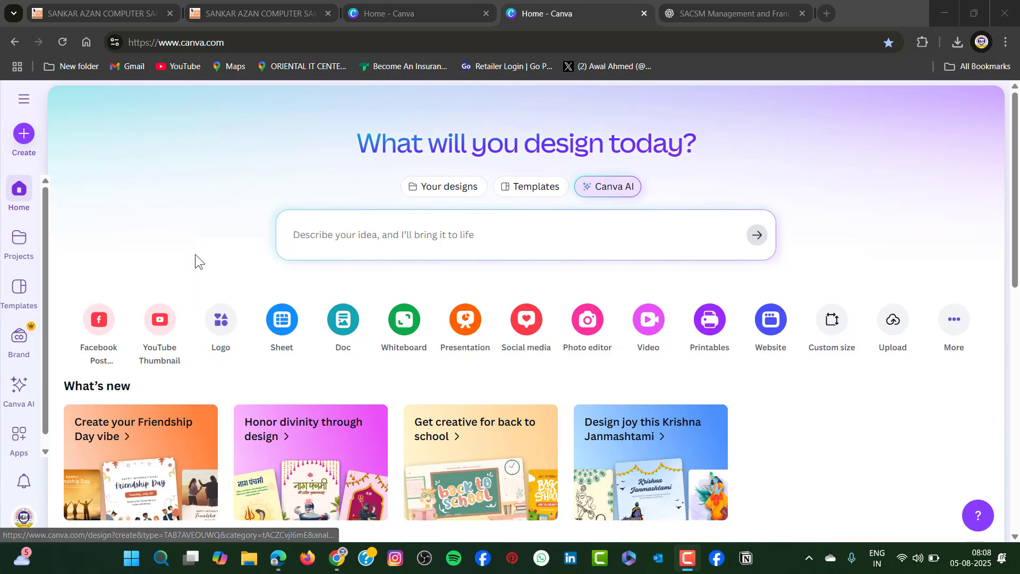
# Look through the recent designs on the home page
pyautogui.scroll(-2, 803, 375)
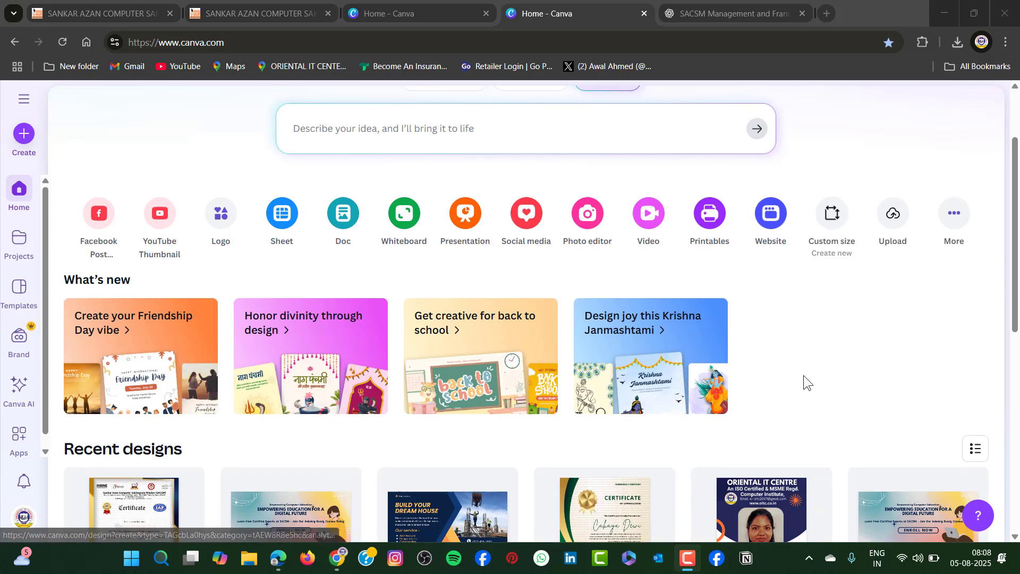
pyautogui.scroll(-4, 803, 375)
pyautogui.scroll(-2, 806, 380)
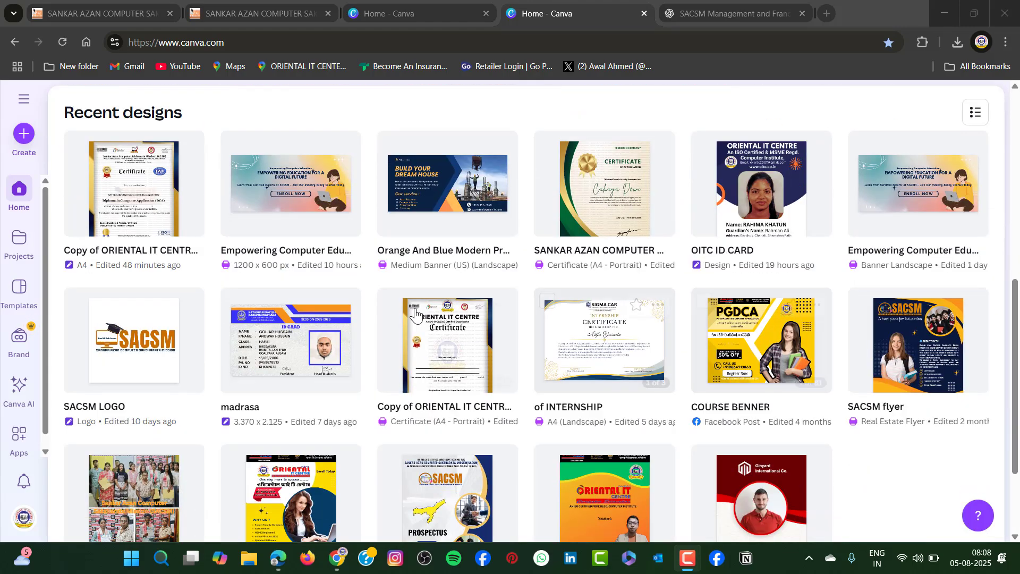
pyautogui.scroll(-10, 598, 273)
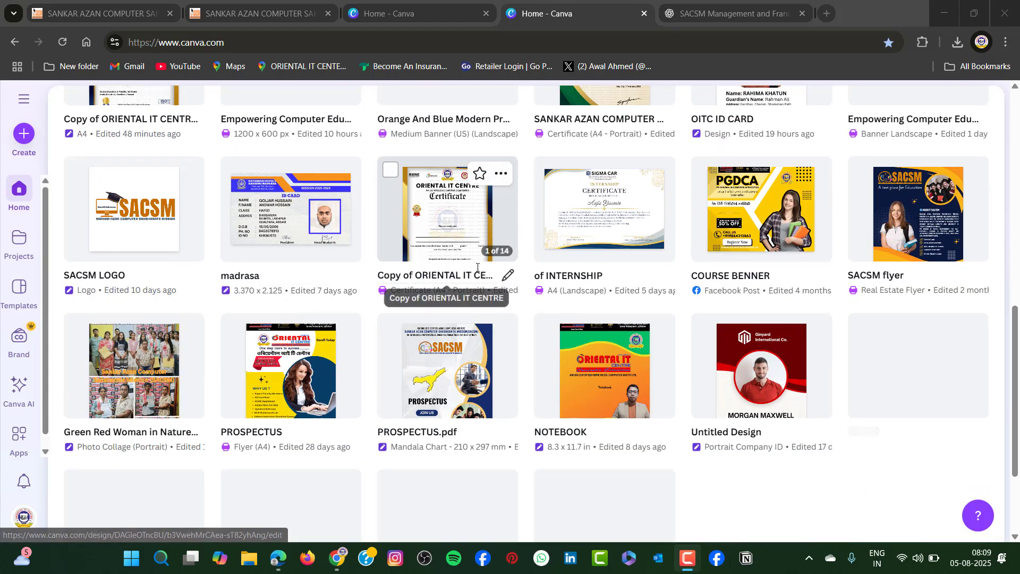
pyautogui.scroll(-2, 618, 307)
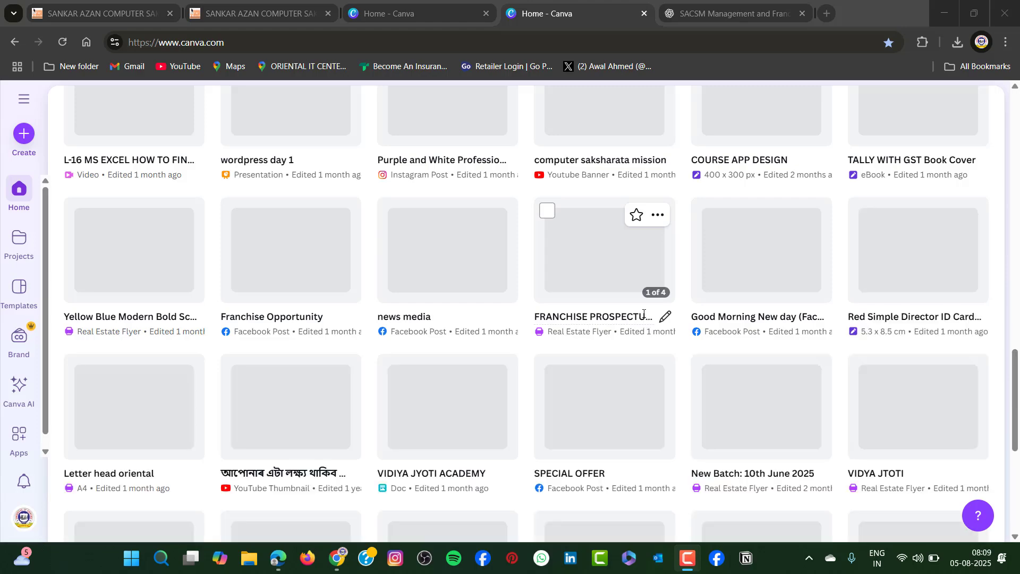
pyautogui.scroll(10, 635, 371)
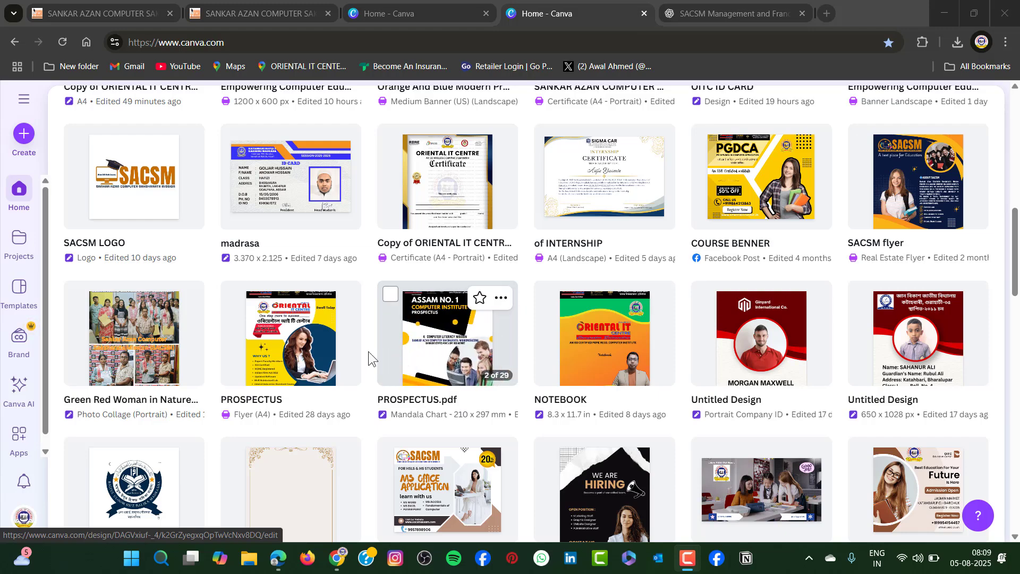
pyautogui.scroll(2, 345, 343)
pyautogui.scroll(5, 321, 336)
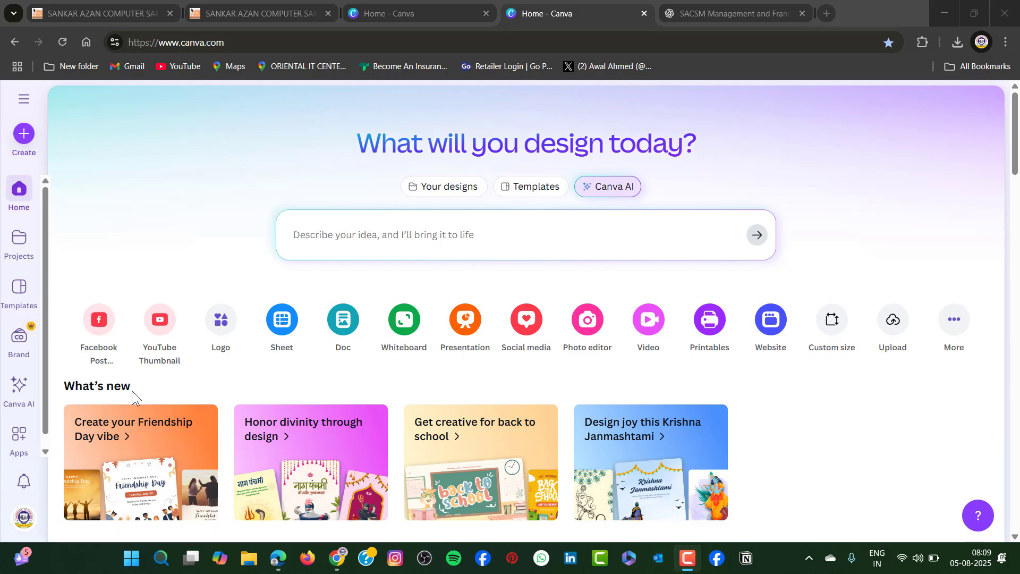
# Create a new blank Logo design from the suggested design types
pyautogui.click(24, 137)
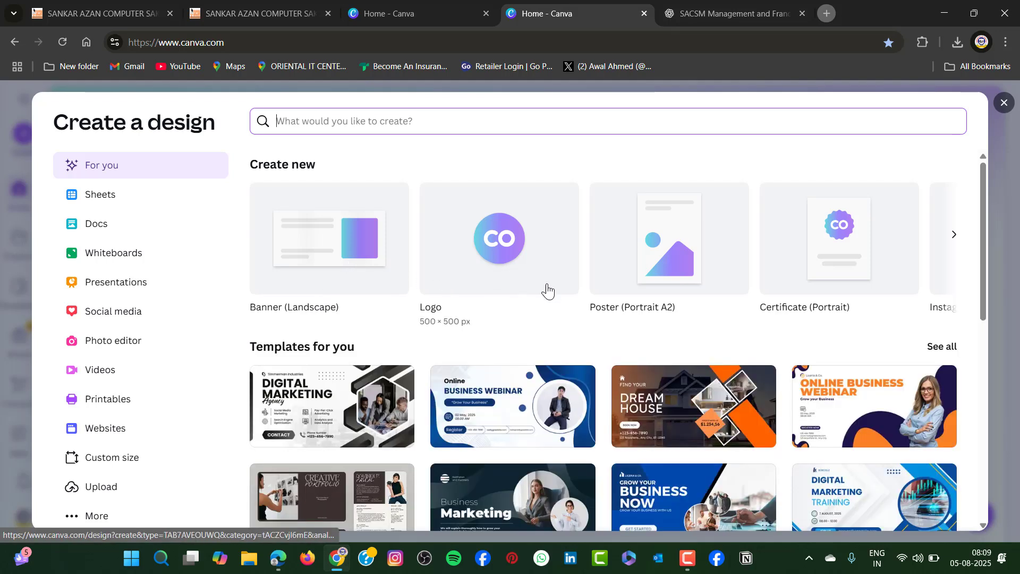
pyautogui.click(952, 243)
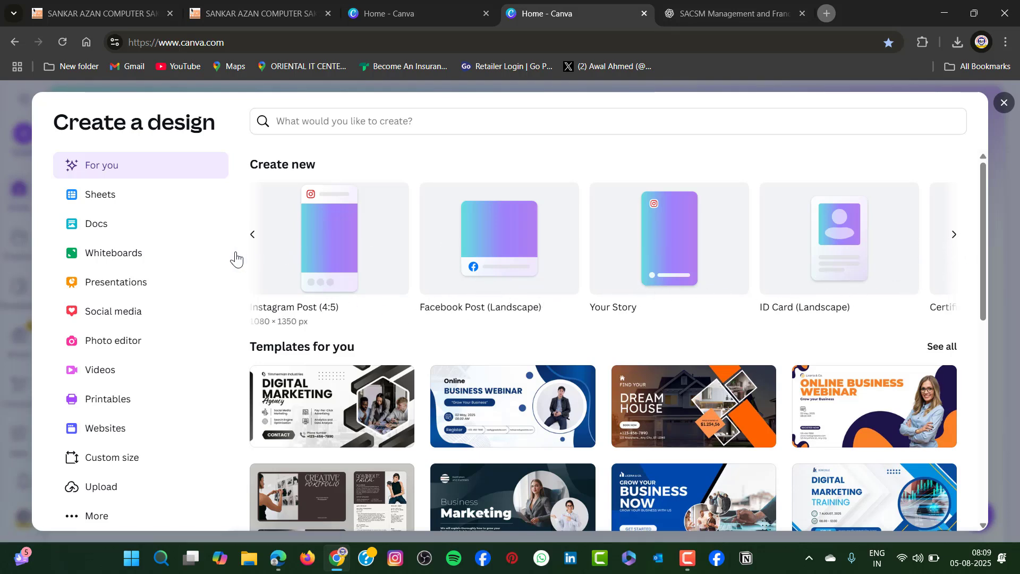
pyautogui.click(253, 236)
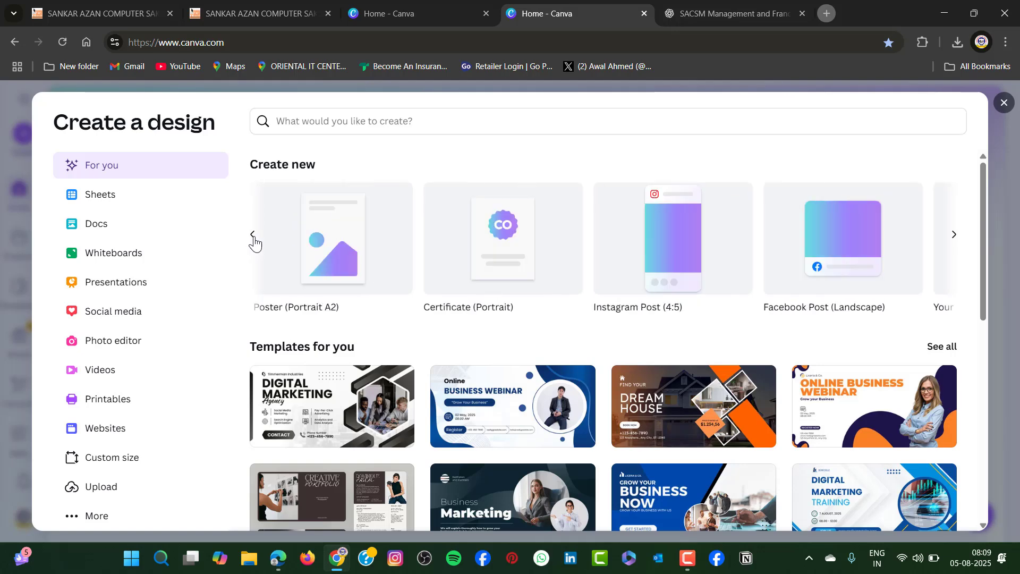
pyautogui.click(253, 235)
pyautogui.click(475, 243)
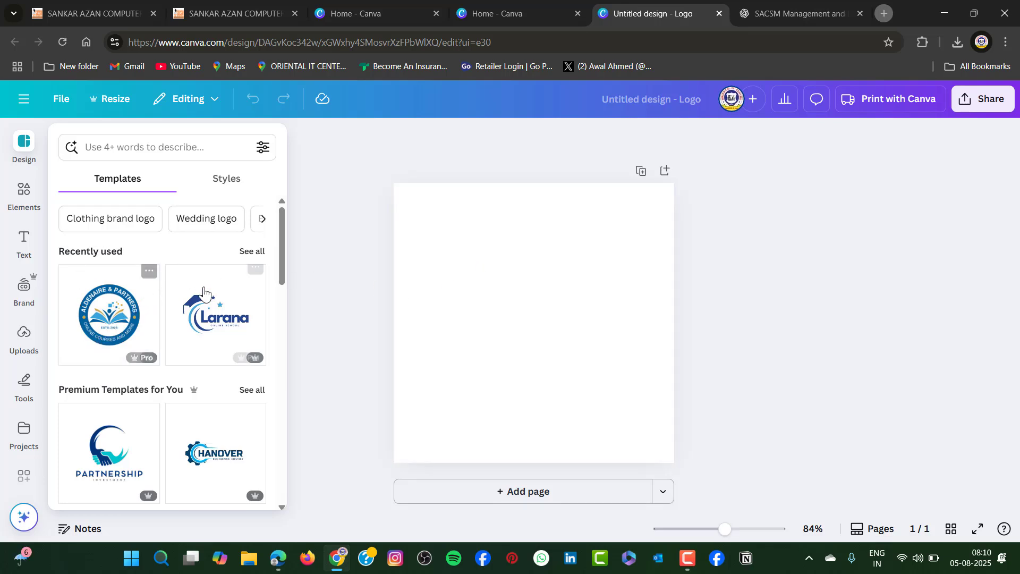
pyautogui.scroll(-10, 192, 317)
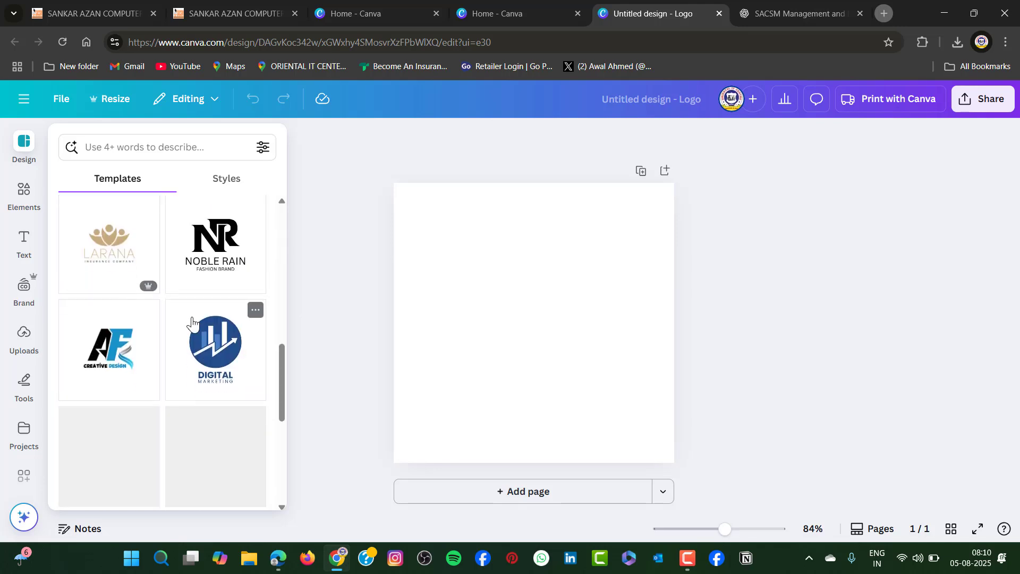
pyautogui.scroll(-5, 192, 319)
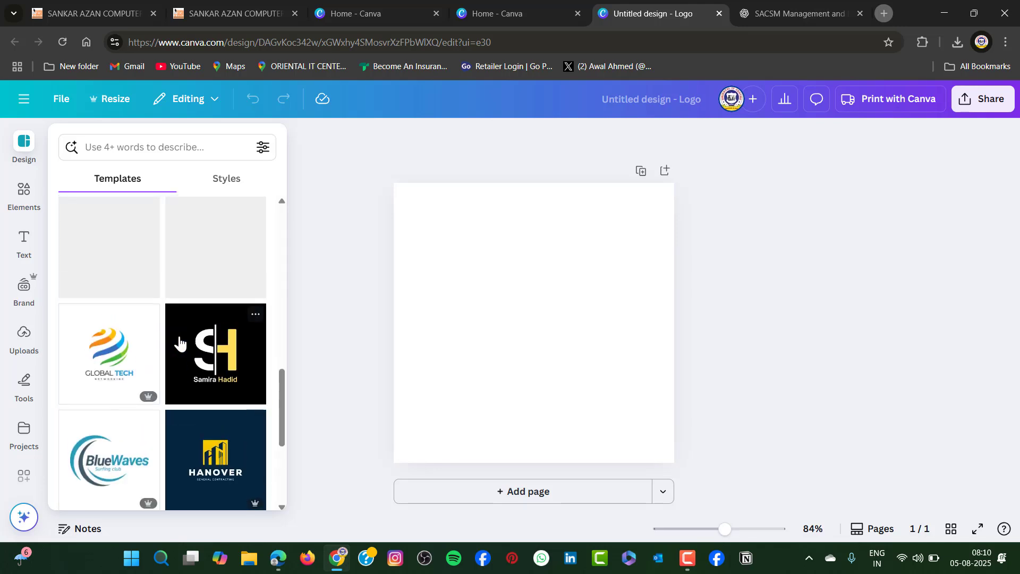
pyautogui.scroll(5, 212, 324)
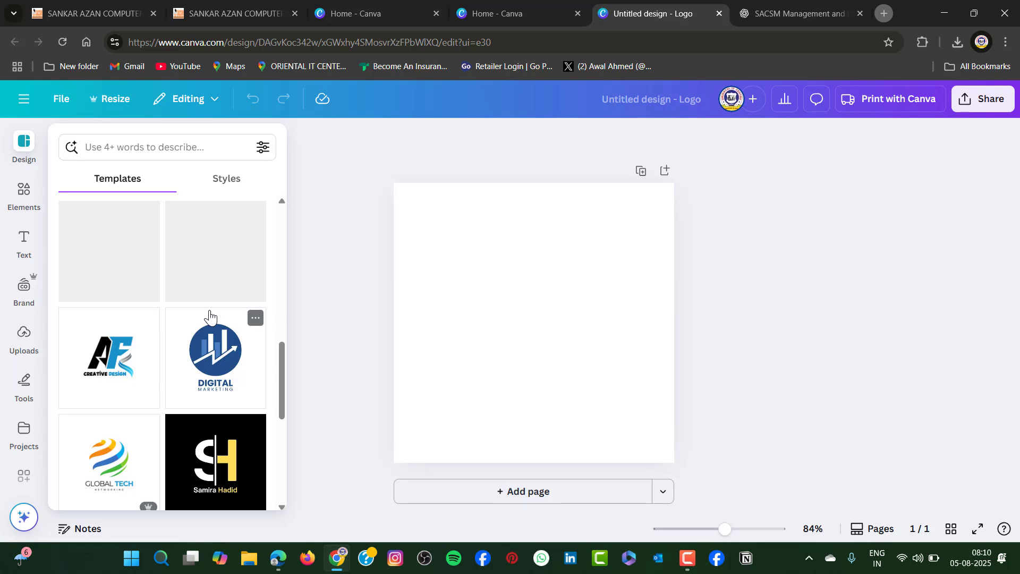
pyautogui.scroll(5, 210, 309)
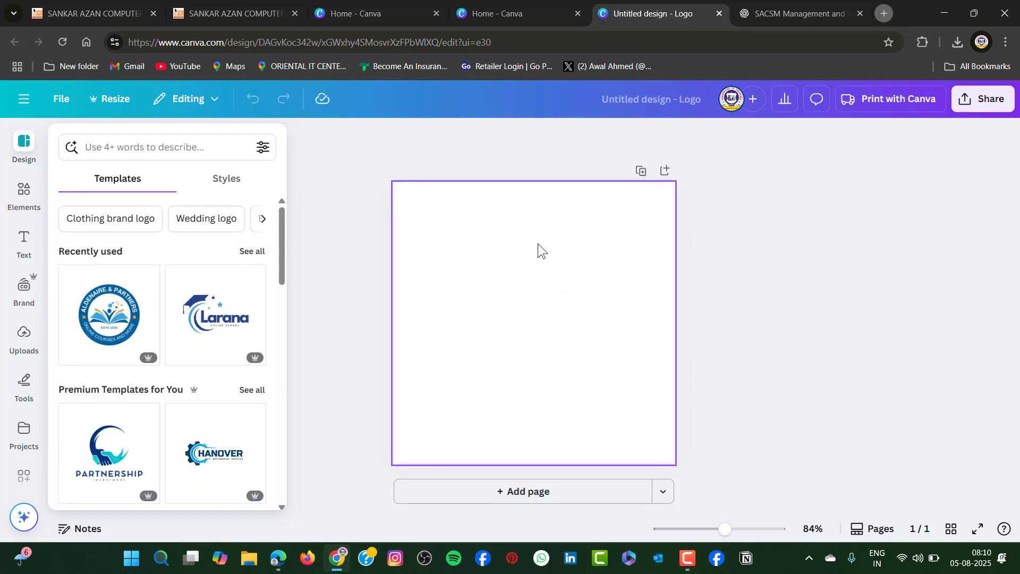
# Fill the blank logo page's background with the default blue-to-pink gradient
pyautogui.click(508, 292)
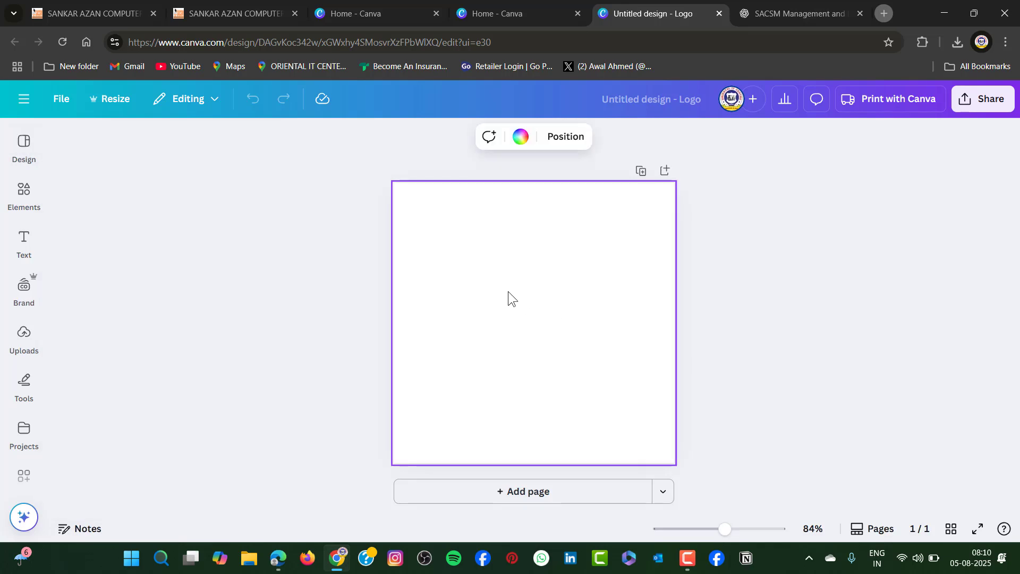
pyautogui.click(518, 140)
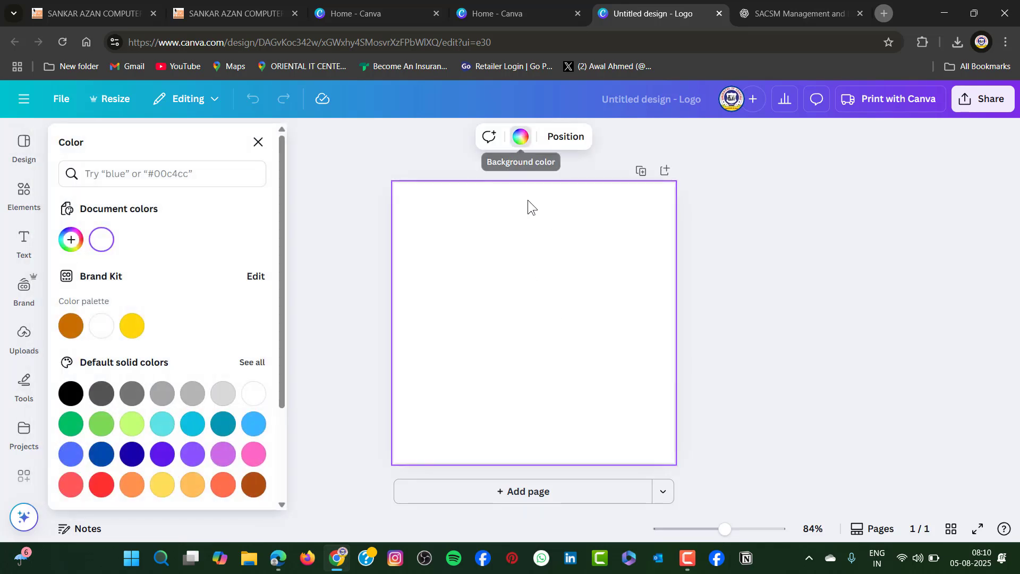
pyautogui.scroll(-3, 218, 442)
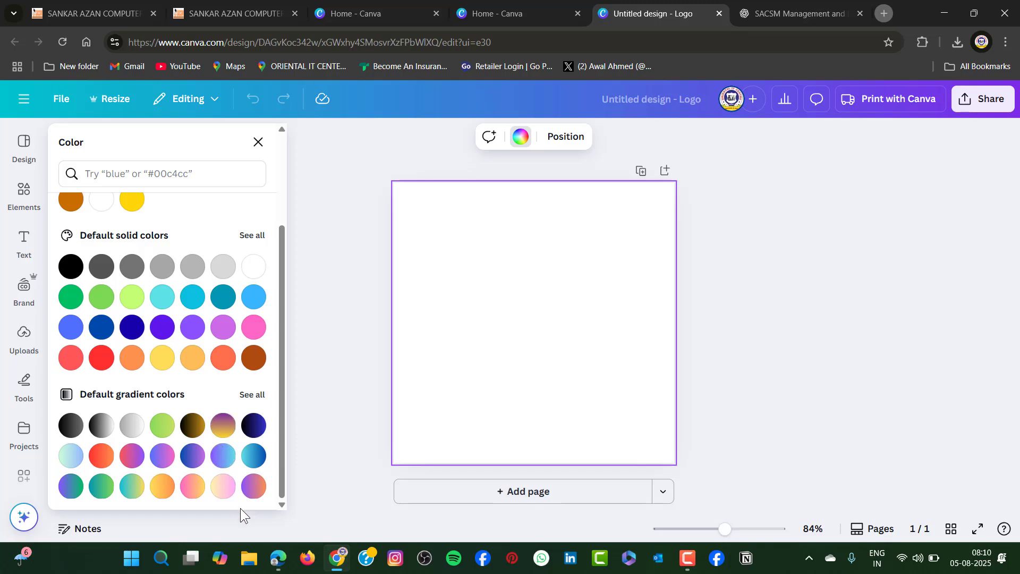
pyautogui.click(193, 485)
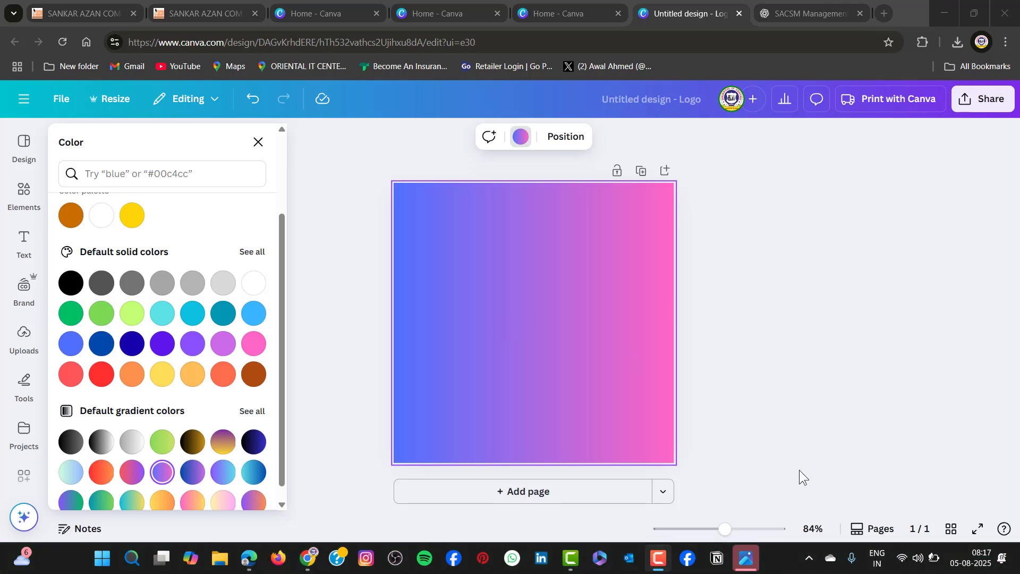
# Add a heading to the page with the text "Trade centre"
pyautogui.click(22, 241)
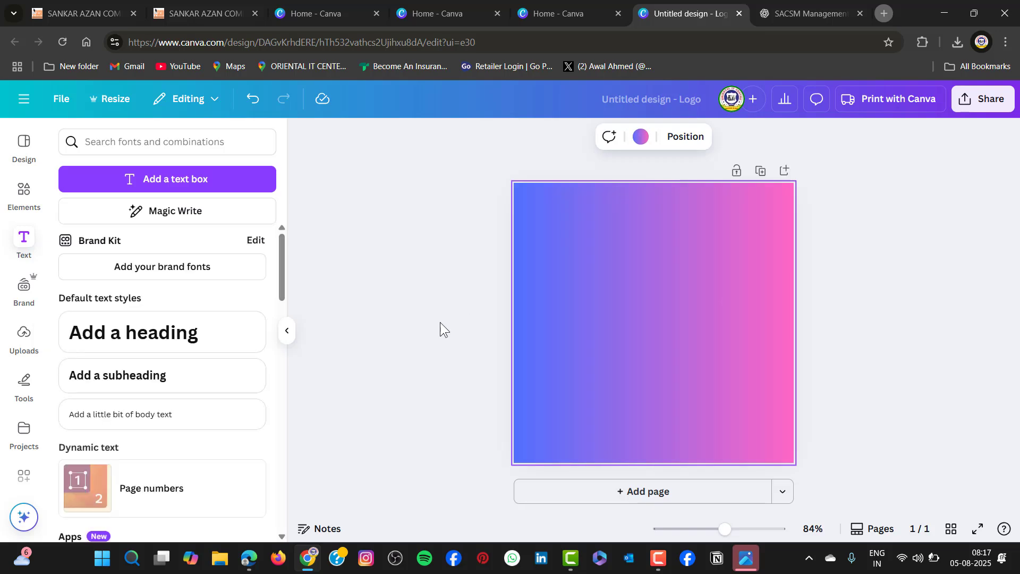
pyautogui.click(167, 342)
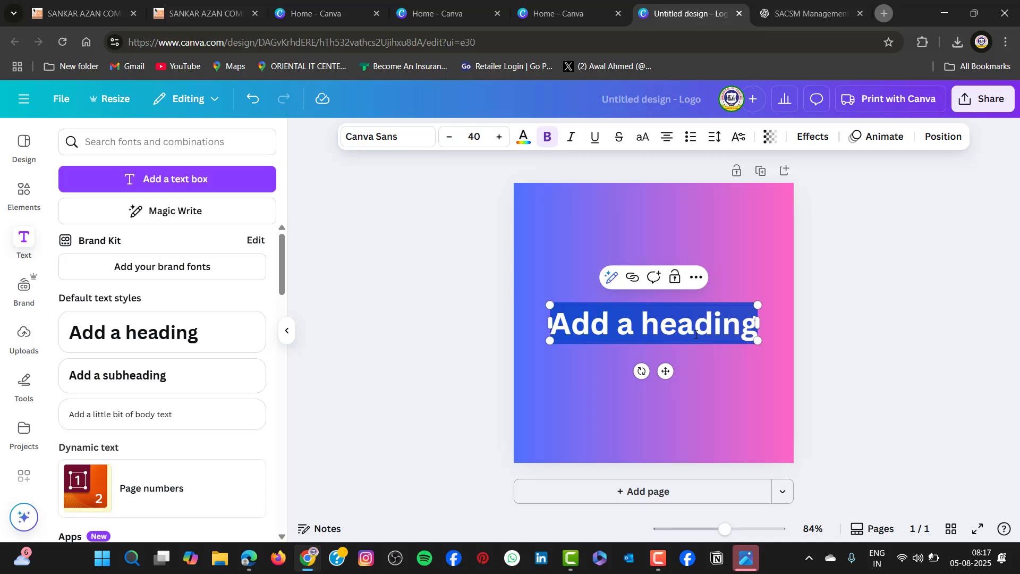
pyautogui.write('trade')
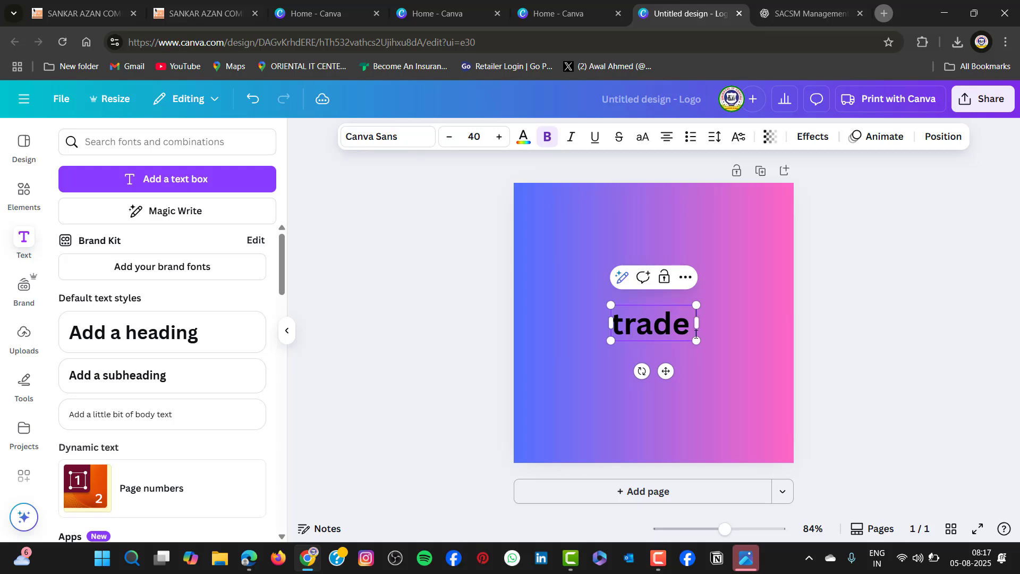
pyautogui.press('BackSpace')
pyautogui.press('BackSpace')
pyautogui.press('BackSpace')
pyautogui.press('BackSpace')
pyautogui.press('BackSpace')
pyautogui.write('T')
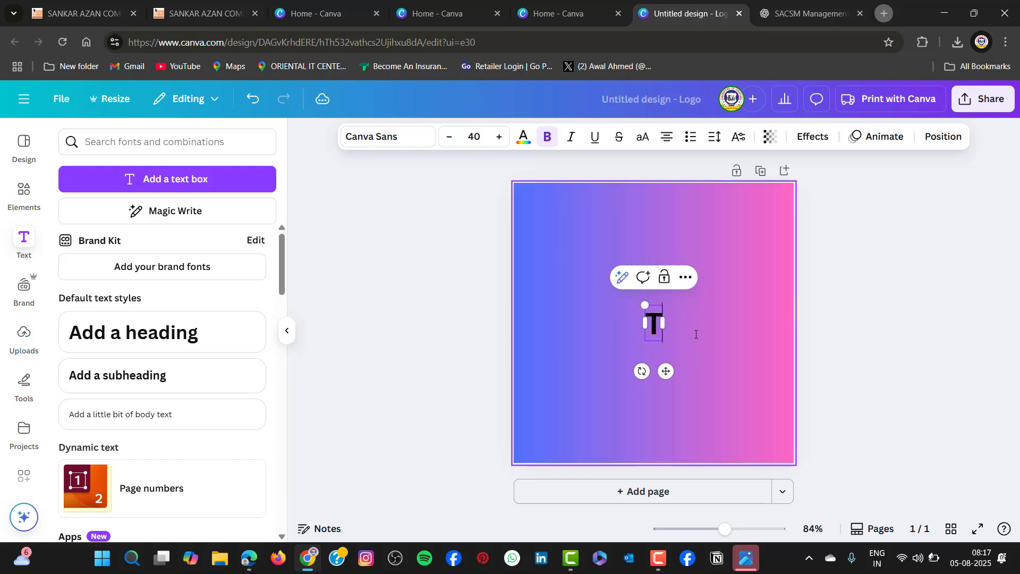
pyautogui.write('rade ce')
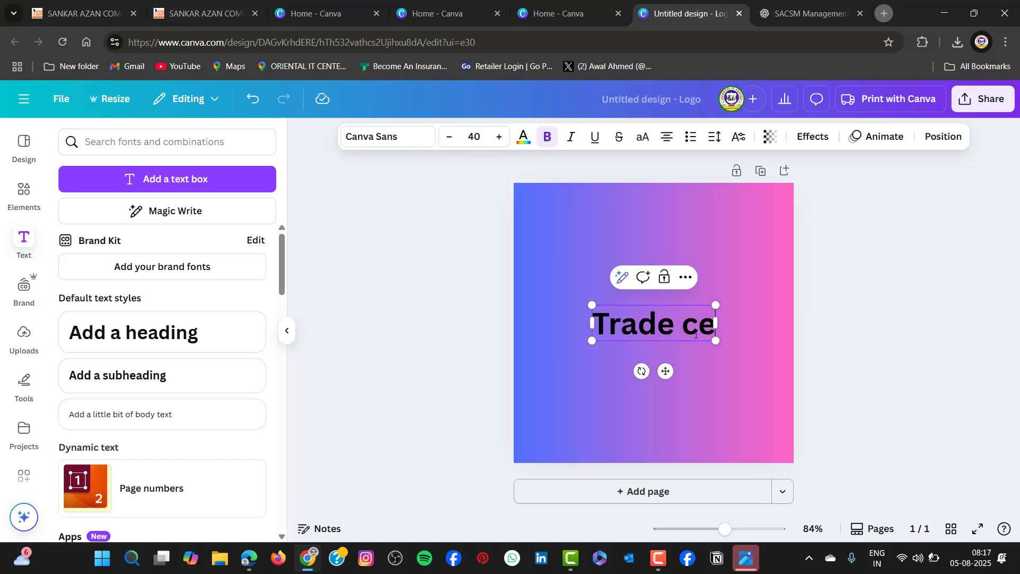
pyautogui.write('ntre')
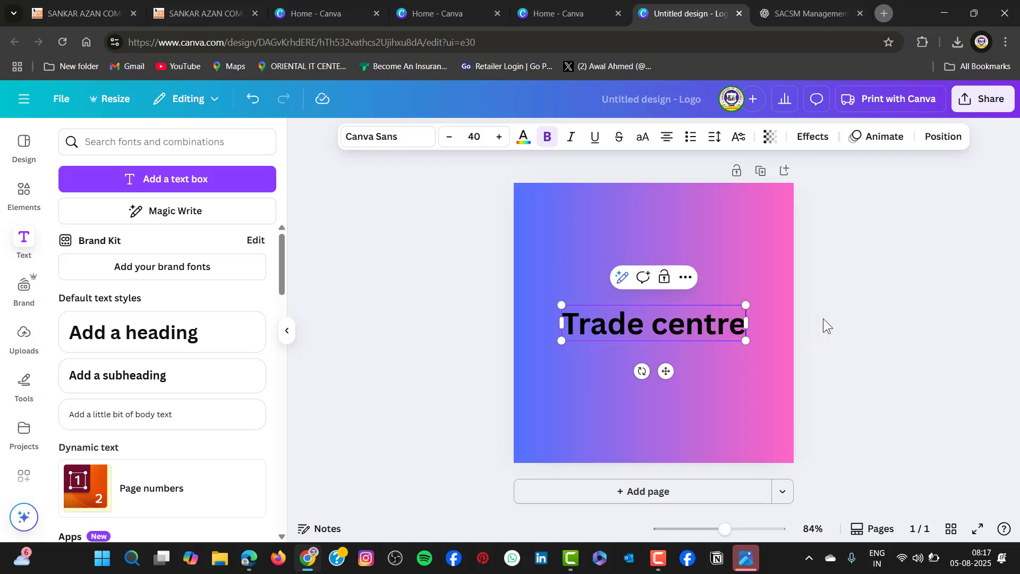
# Apply the Curve shape effect to the "Trade centre" heading
pyautogui.click(813, 137)
pyautogui.scroll(-1, 148, 393)
pyautogui.scroll(-2, 149, 393)
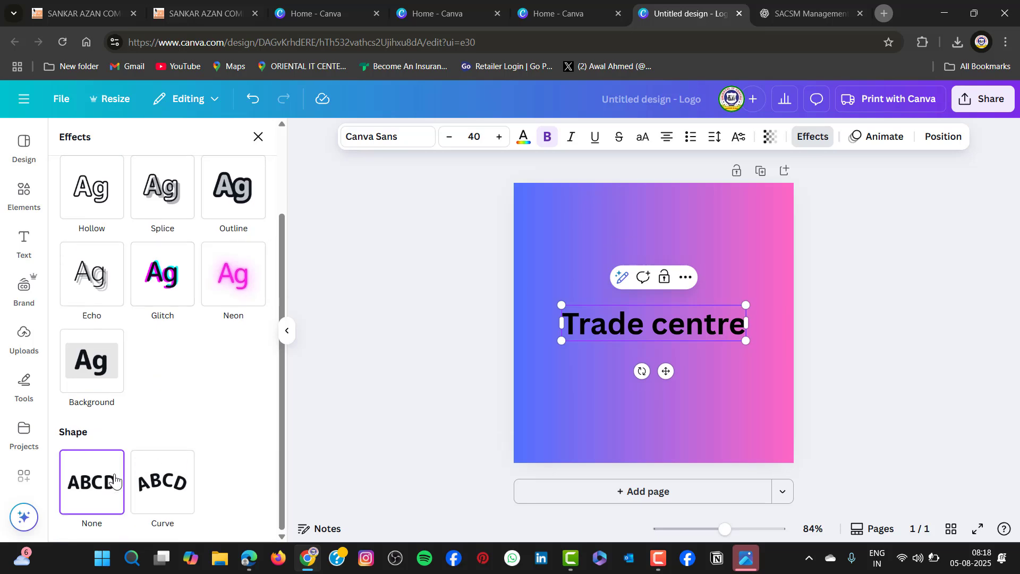
pyautogui.click(163, 485)
# Move the curved heading near the page's upper edge, enlarge it to font size 44.4 and centre it horizontally
pyautogui.moveTo(645, 341); pyautogui.dragTo(647, 238)
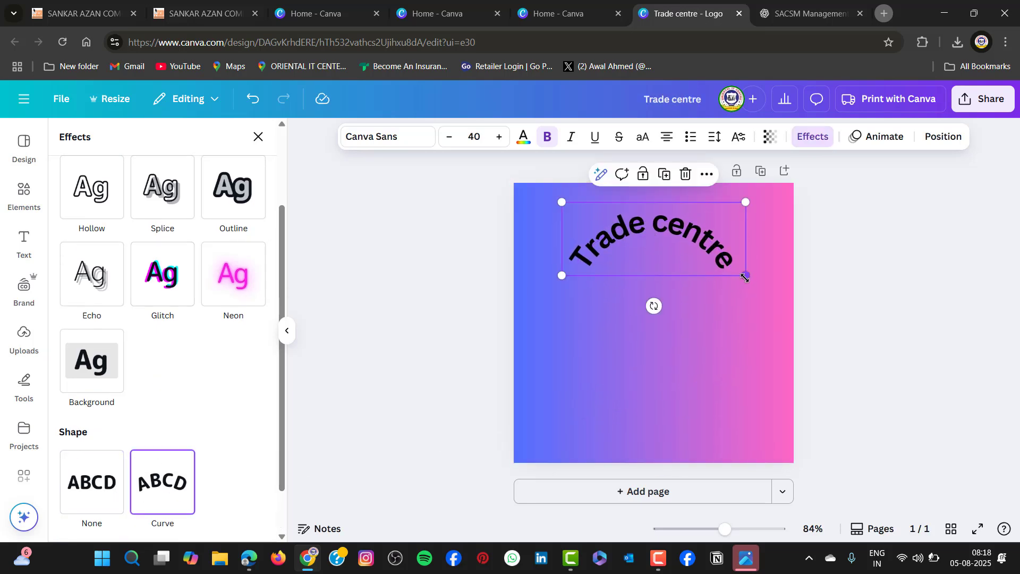
pyautogui.moveTo(745, 275); pyautogui.dragTo(757, 312)
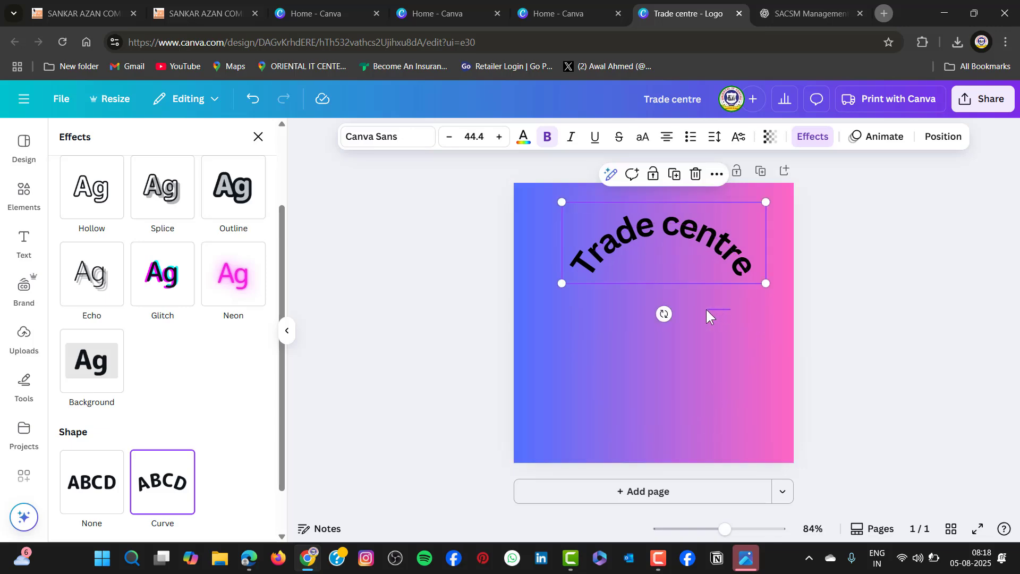
pyautogui.moveTo(732, 252); pyautogui.dragTo(704, 257)
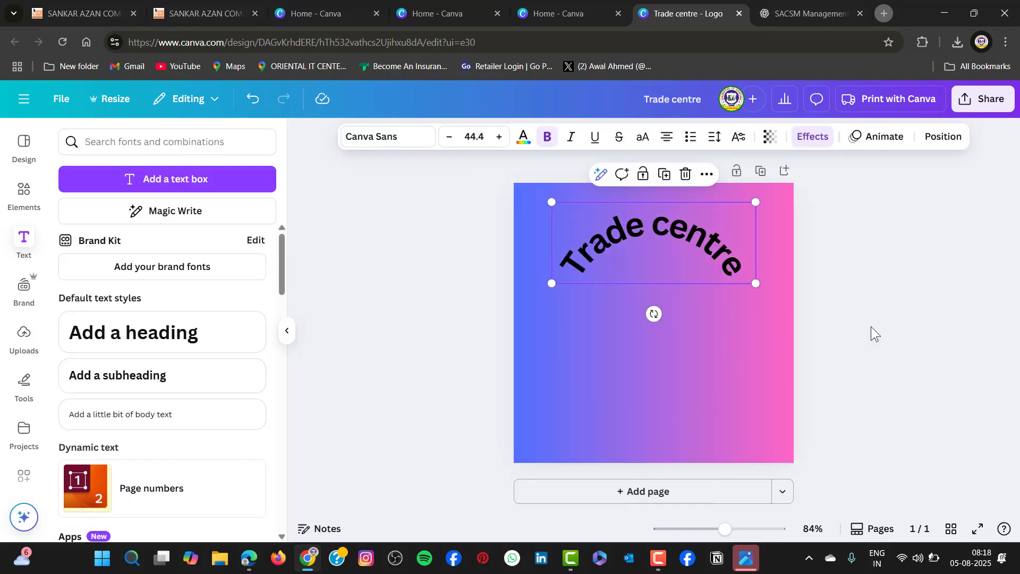
pyautogui.click(871, 326)
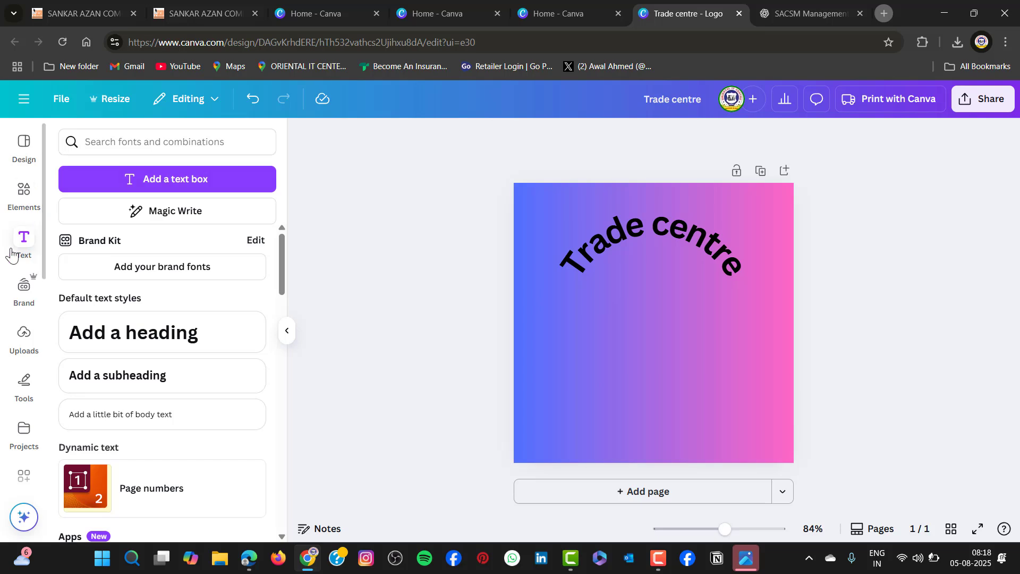
# Search the elements for "trade centre" and show all matching graphics
pyautogui.click(24, 197)
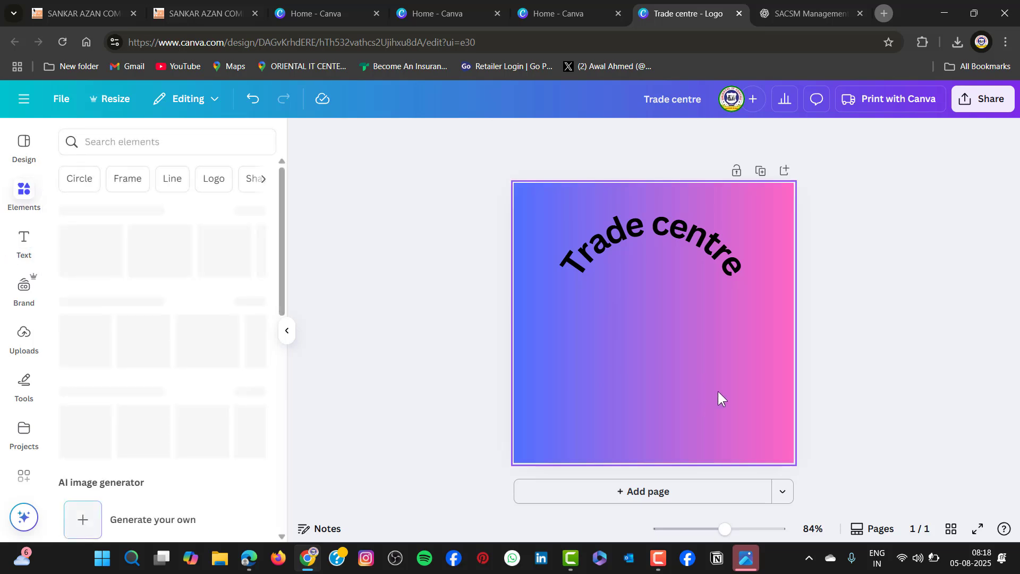
pyautogui.click(152, 140)
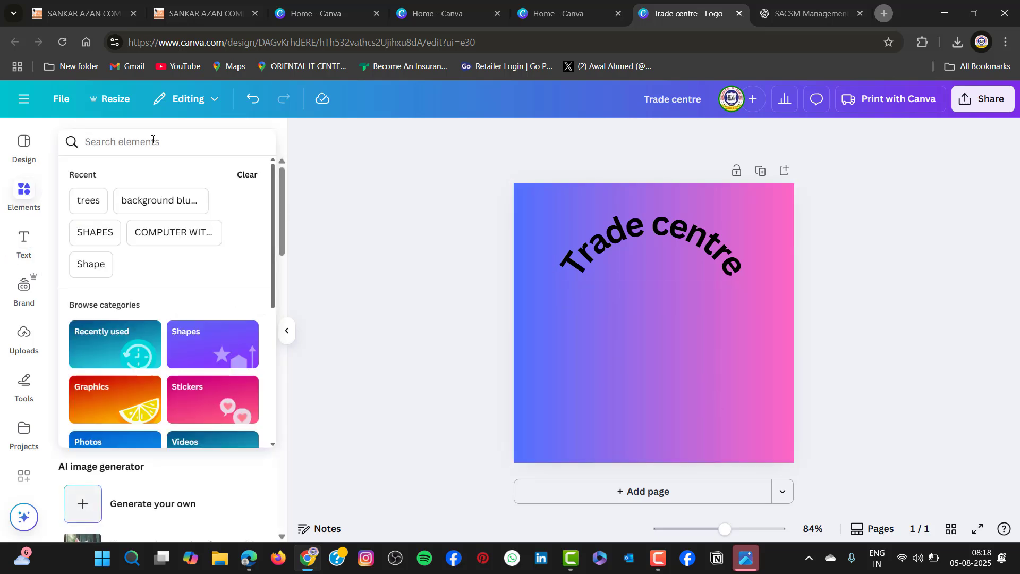
pyautogui.write('trade')
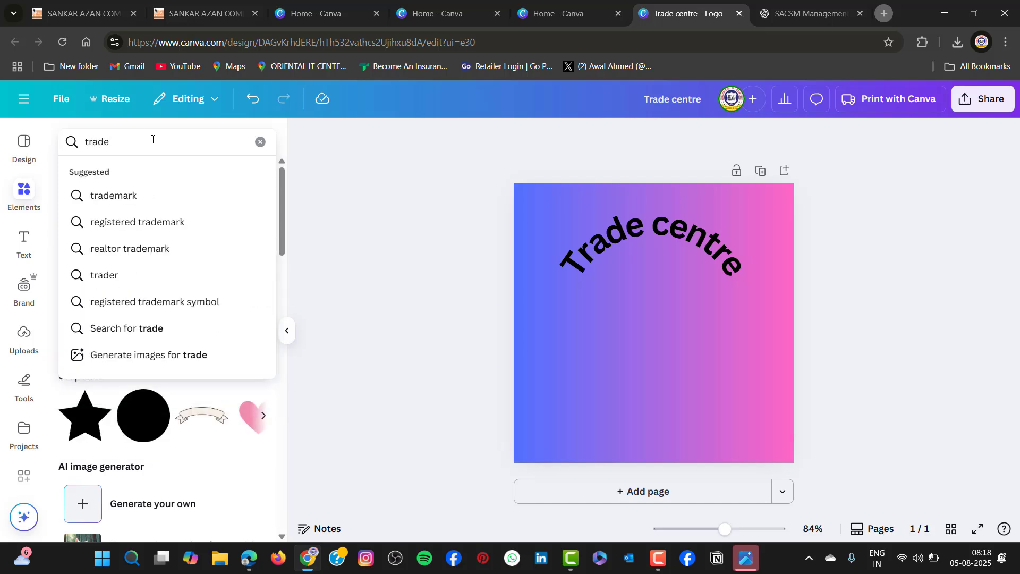
pyautogui.write(' centre')
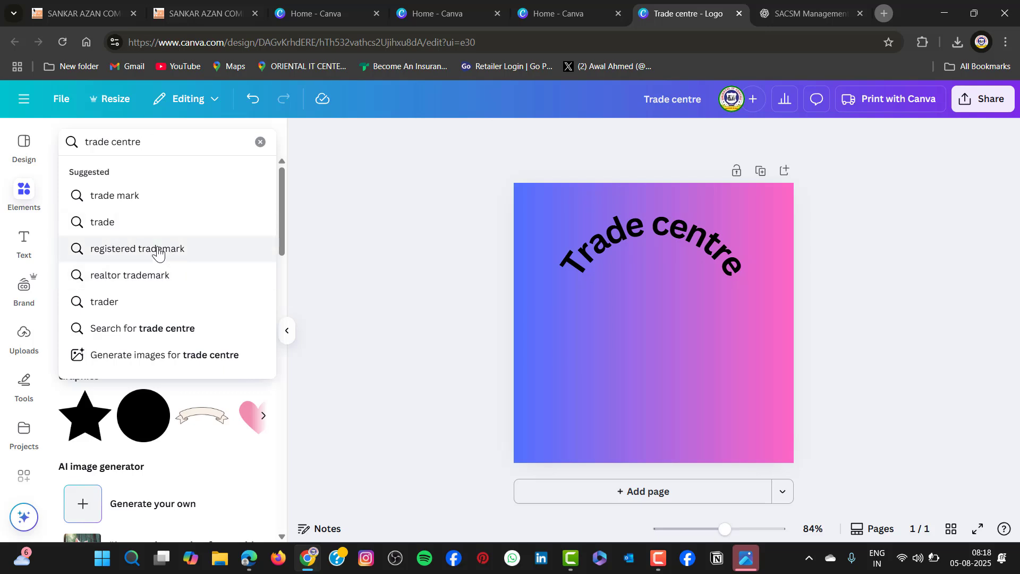
pyautogui.press('Return')
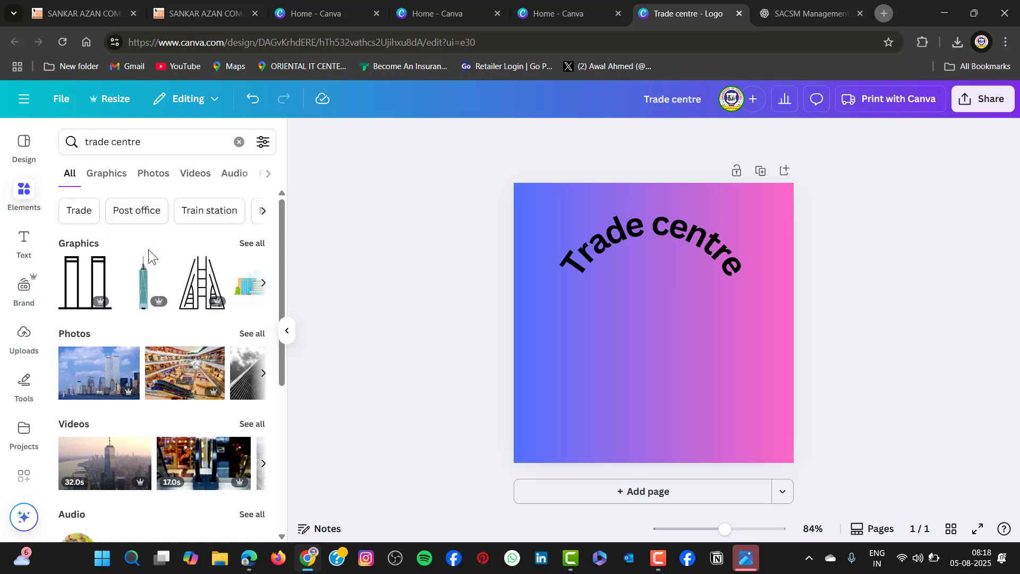
pyautogui.click(252, 244)
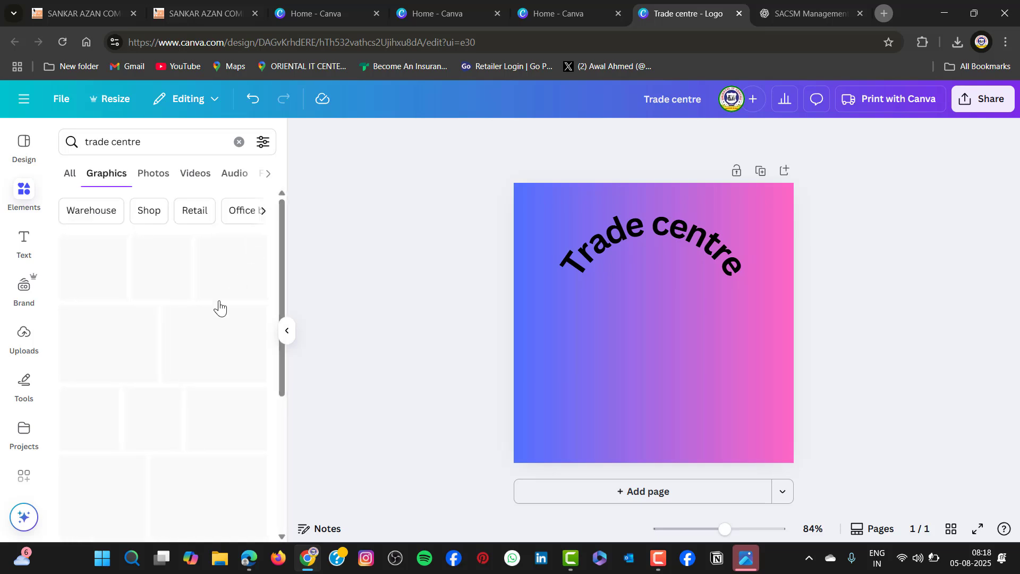
# Insert the line-art twin-tower building graphic with sun and birds, and place it centred just beneath the curved heading
pyautogui.scroll(-2, 196, 422)
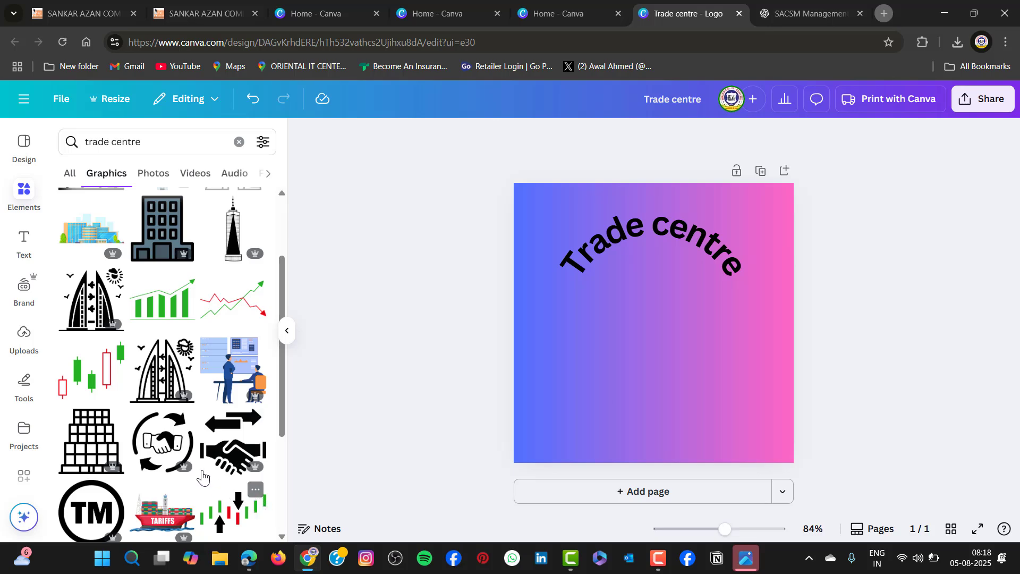
pyautogui.scroll(-2, 133, 392)
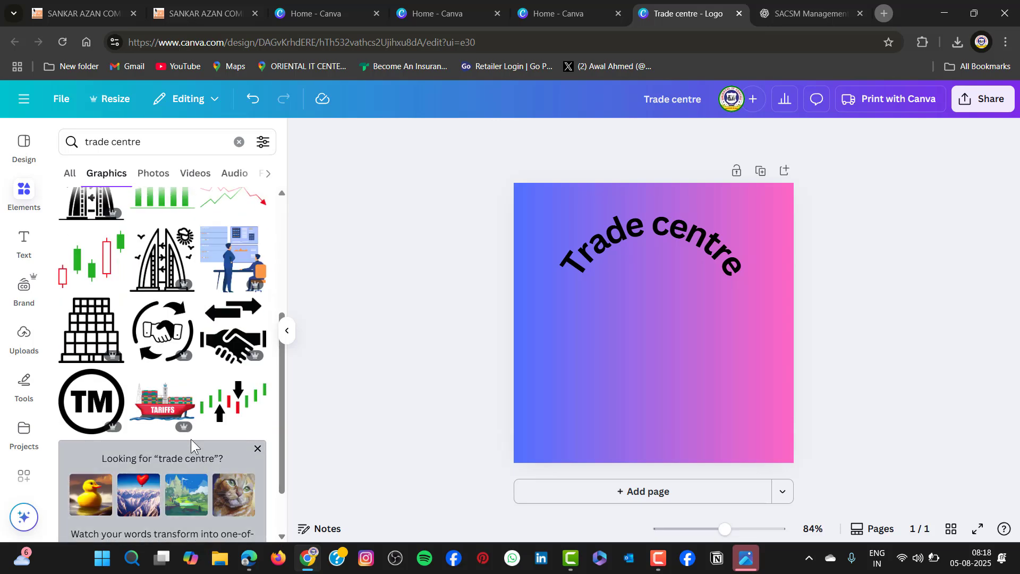
pyautogui.click(193, 284)
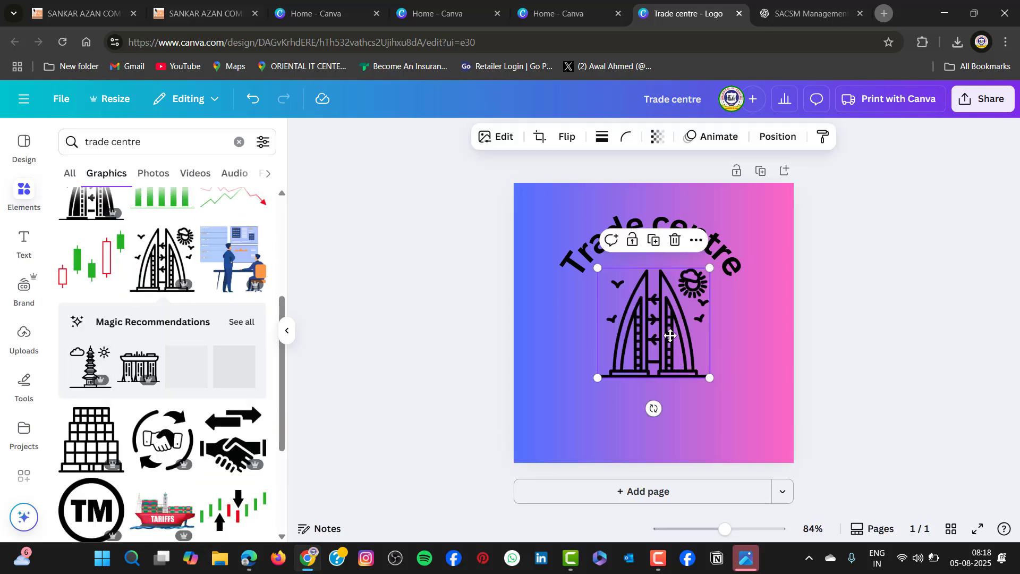
pyautogui.click(838, 360)
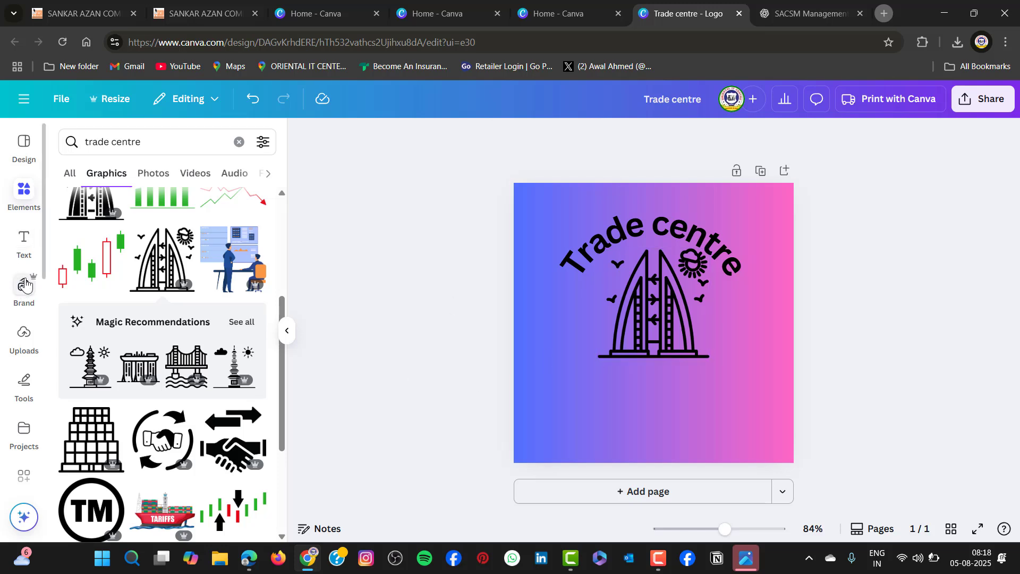
# Add body text reading "trade with us" and place it centred directly below the building graphic
pyautogui.click(24, 243)
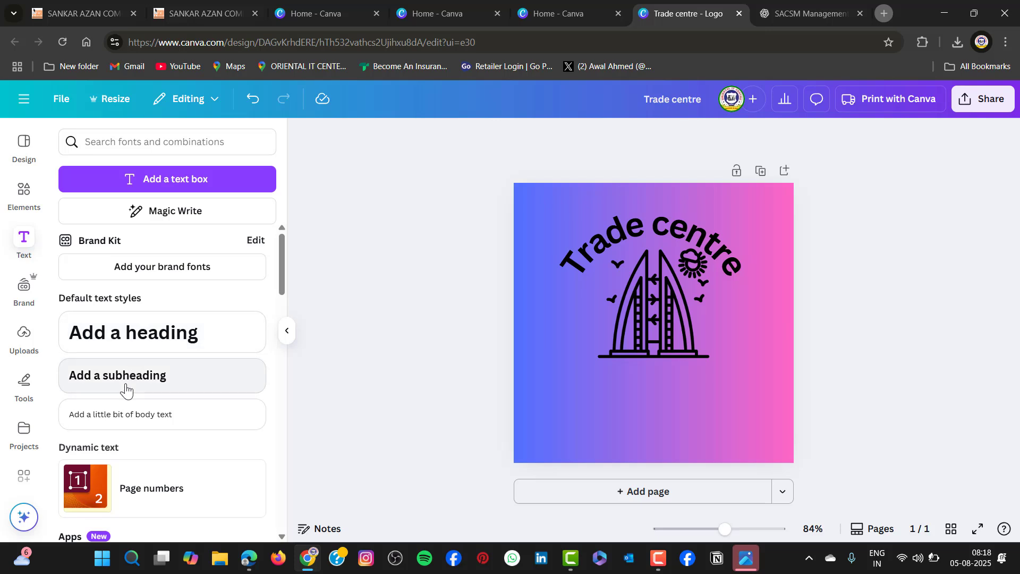
pyautogui.click(117, 414)
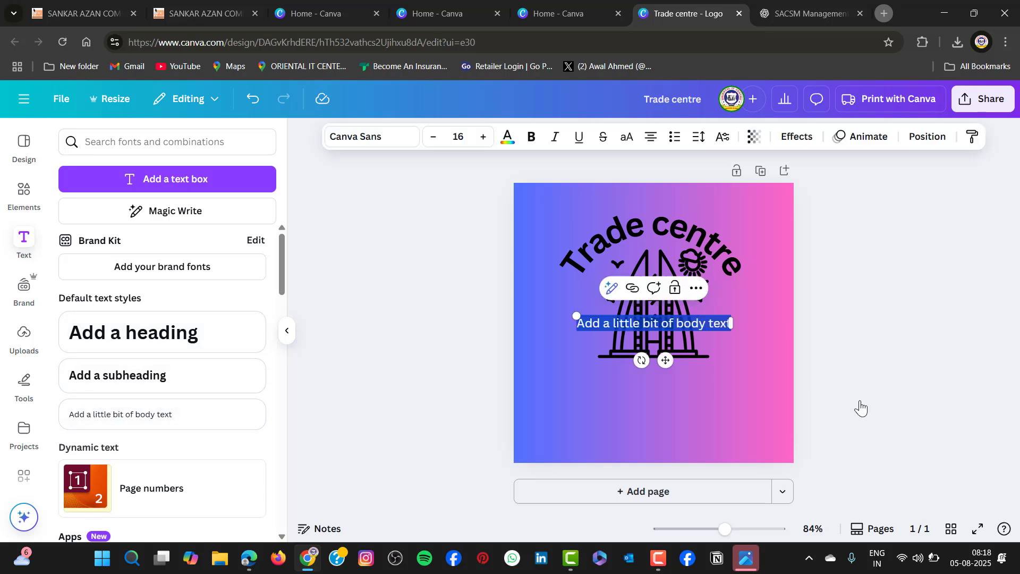
pyautogui.write('trade')
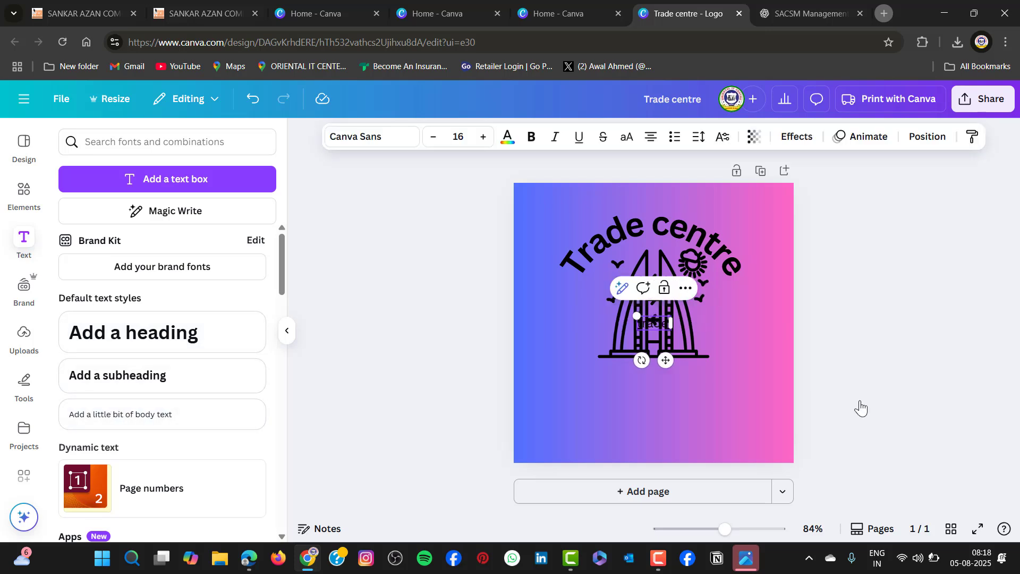
pyautogui.write(' with us')
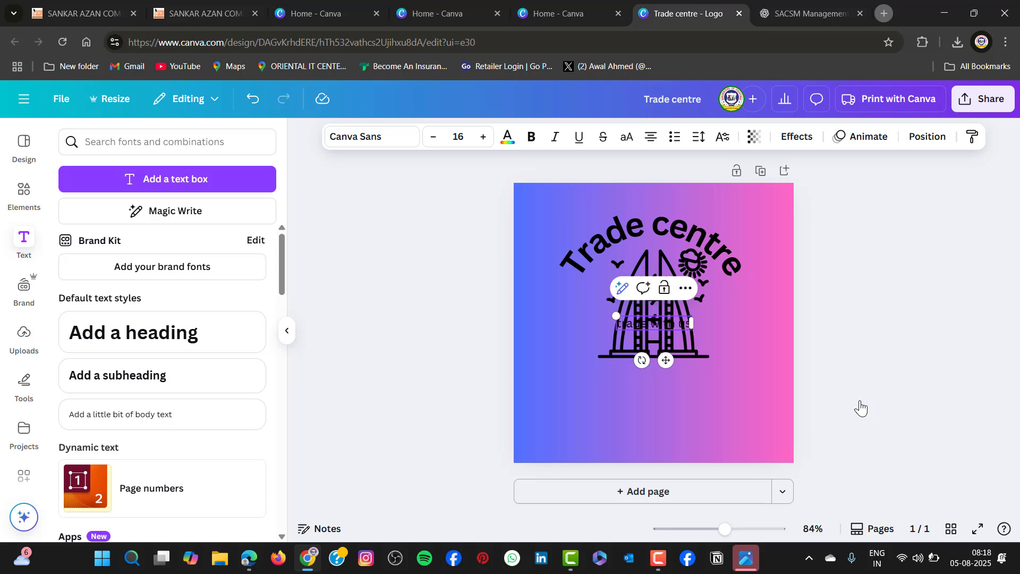
pyautogui.moveTo(665, 360); pyautogui.dragTo(668, 404)
pyautogui.click(964, 394)
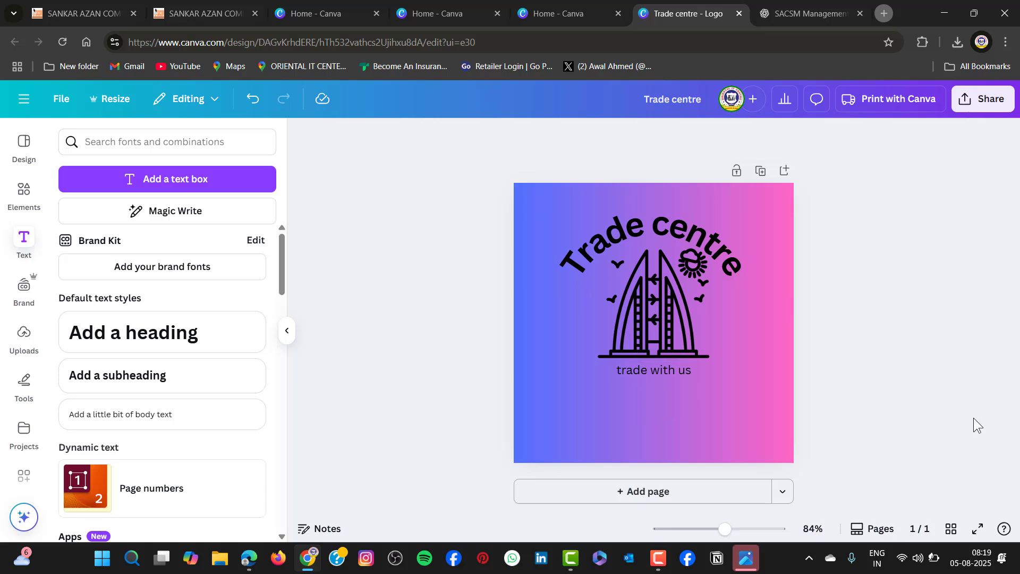
# Recolour the building graphic with the yellow from the Brand Kit palette
pyautogui.click(683, 317)
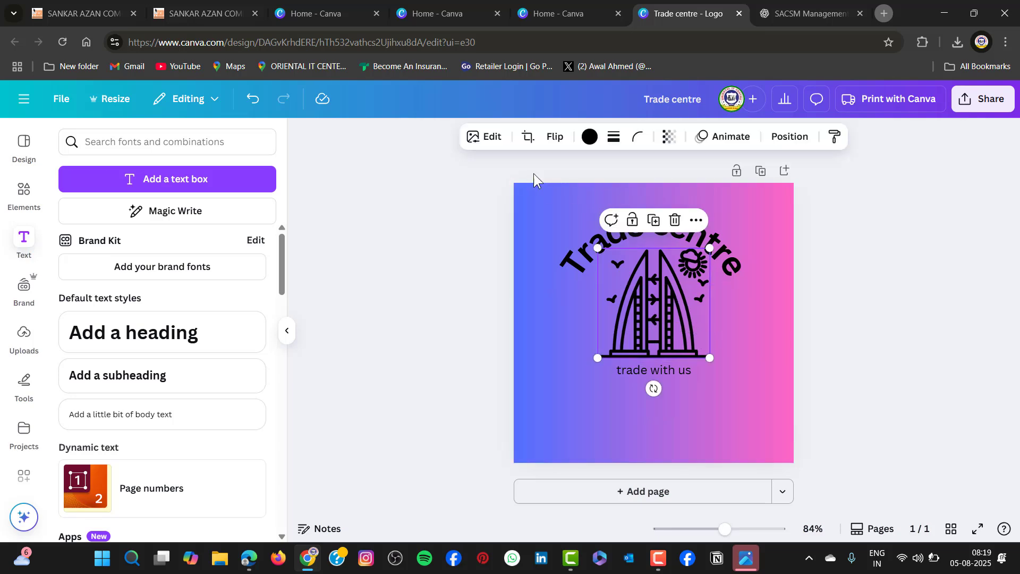
pyautogui.click(589, 137)
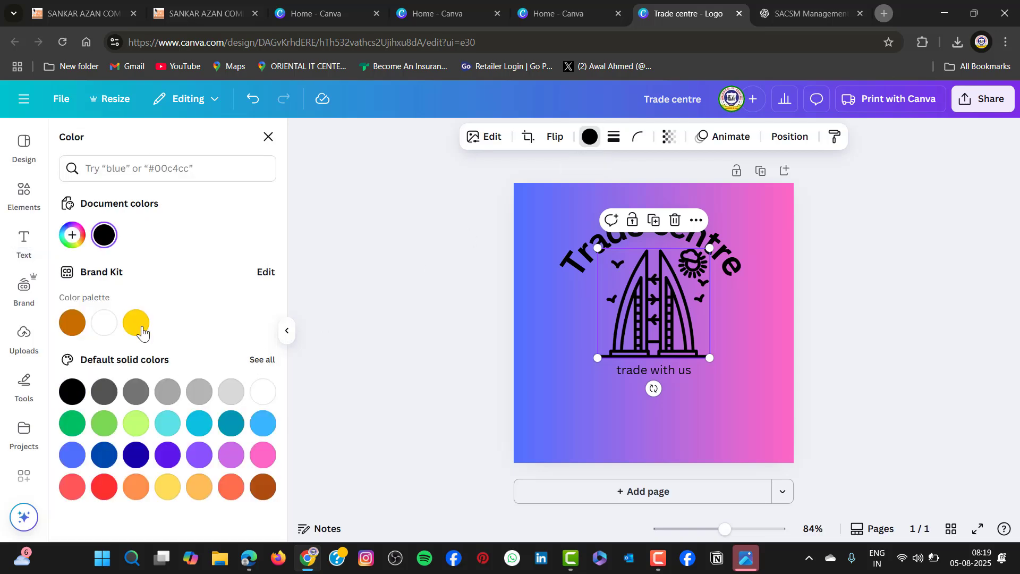
pyautogui.click(136, 323)
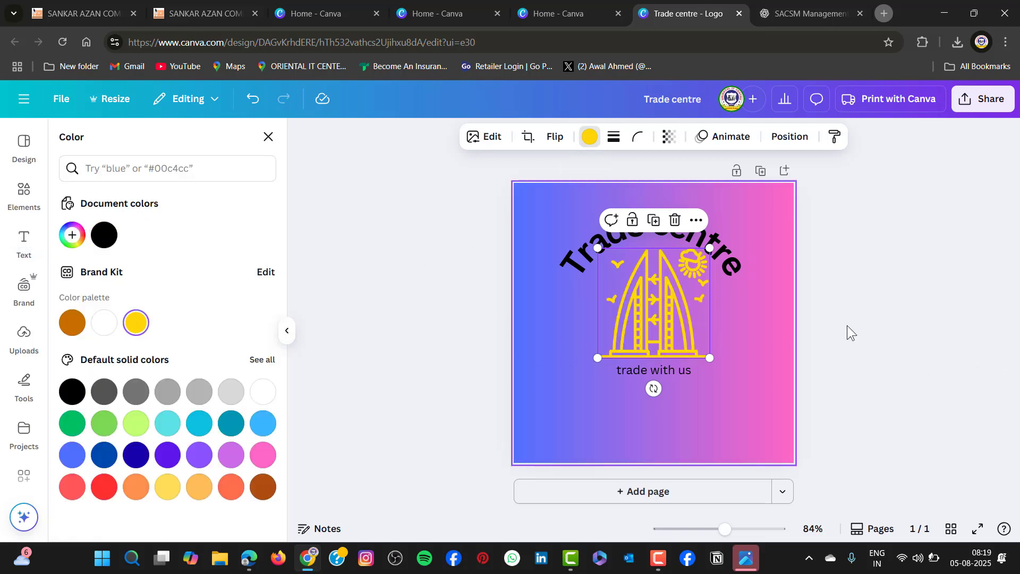
pyautogui.click(923, 330)
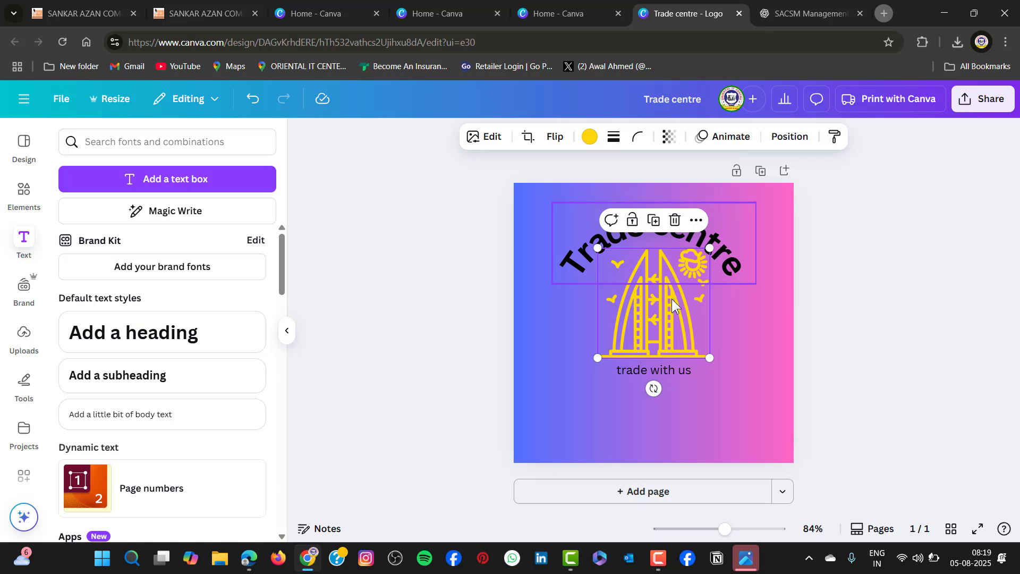
# Try orange and violet on the curved "Trade centre" heading, and set its text colour to the default yellow #ffde59
pyautogui.click(722, 258)
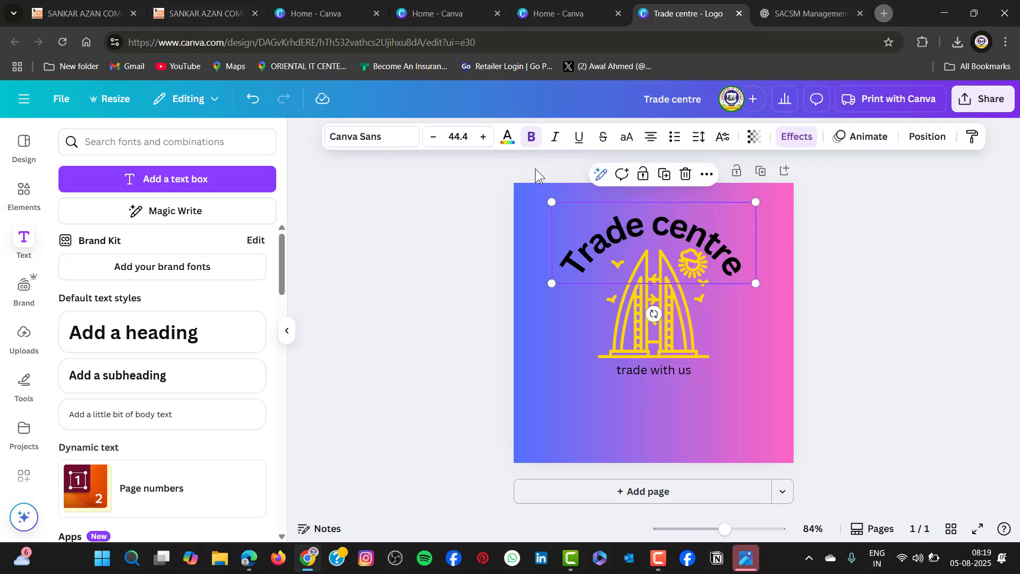
pyautogui.click(508, 138)
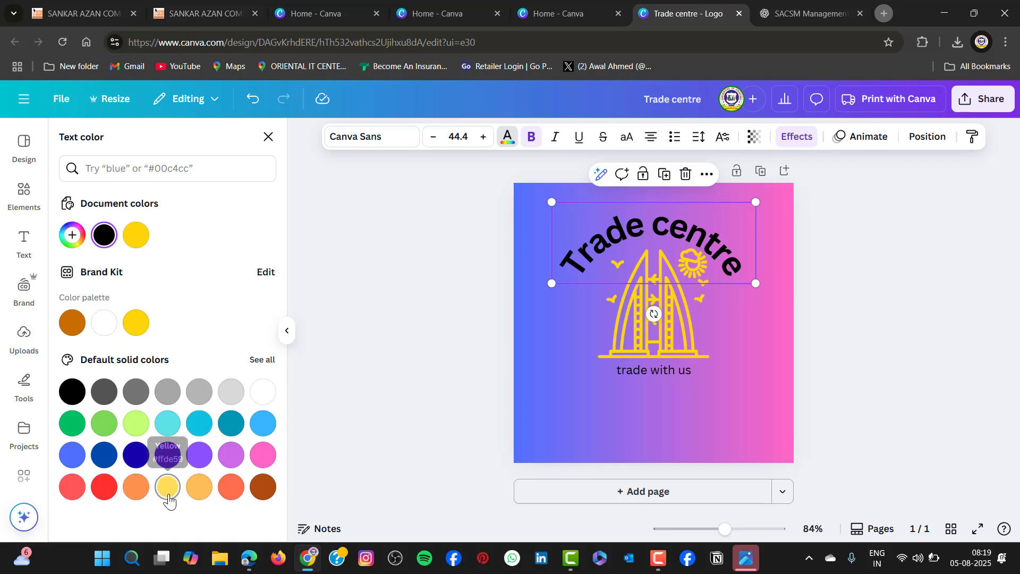
pyautogui.click(137, 487)
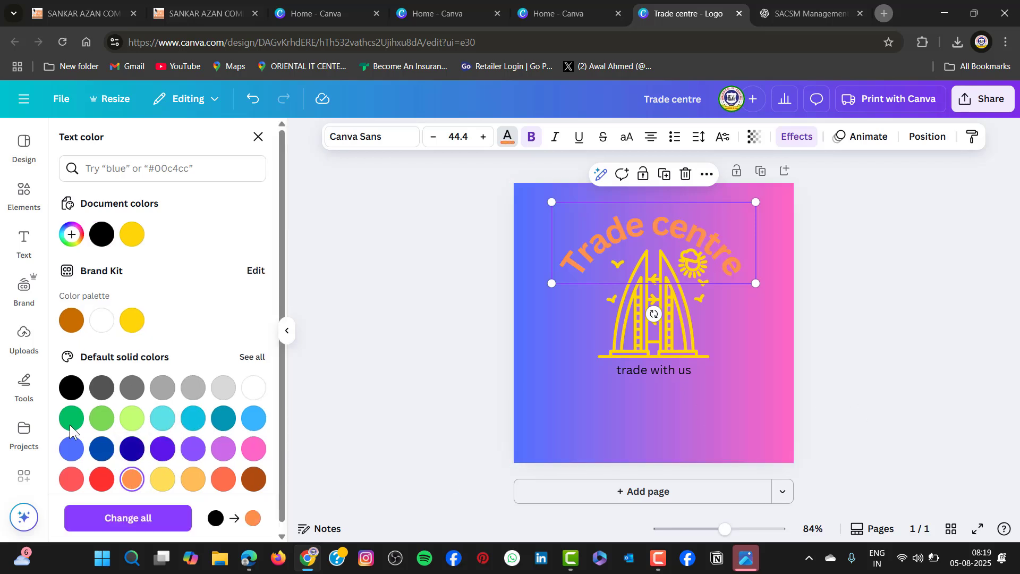
pyautogui.click(163, 449)
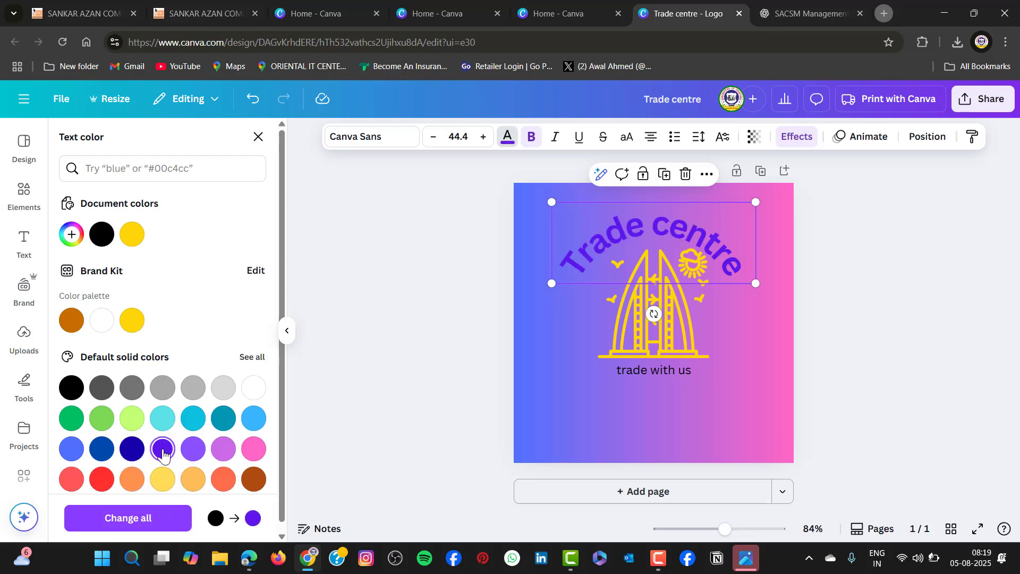
pyautogui.click(163, 478)
pyautogui.press('Escape')
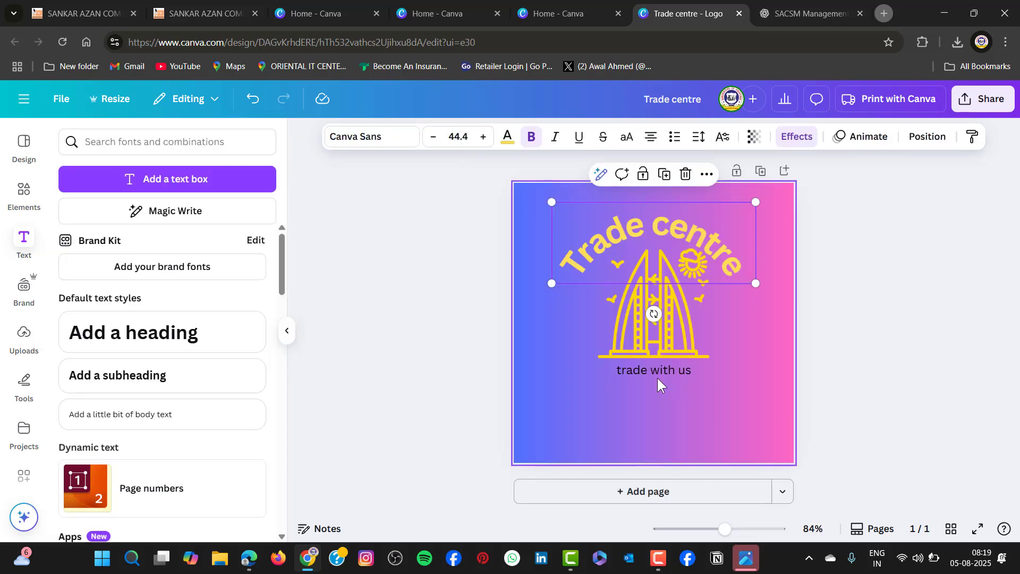
# Try a light lime green text colour on the "trade with us" tagline, and set it back to black
pyautogui.doubleClick(657, 372)
pyautogui.click(507, 139)
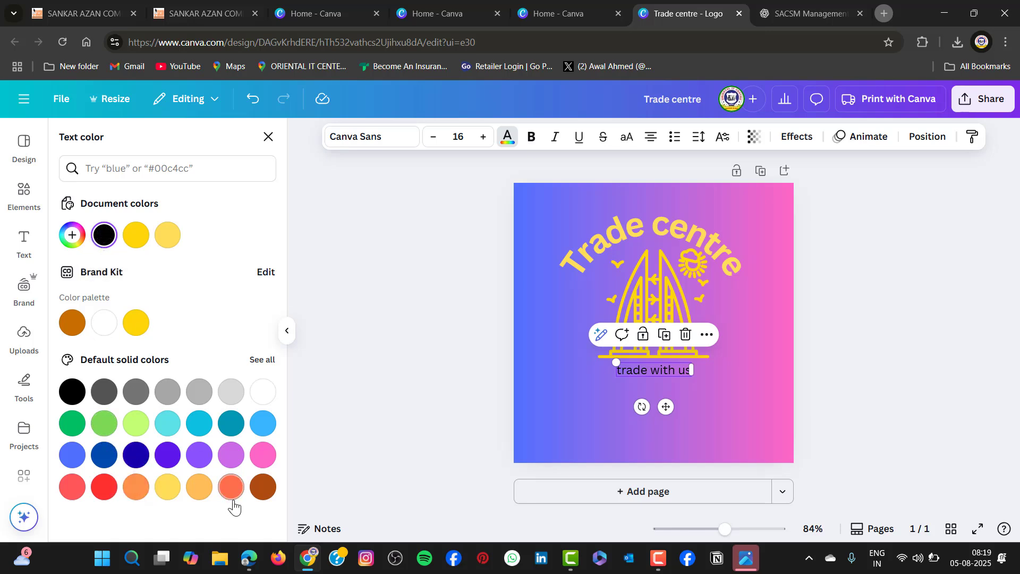
pyautogui.click(149, 435)
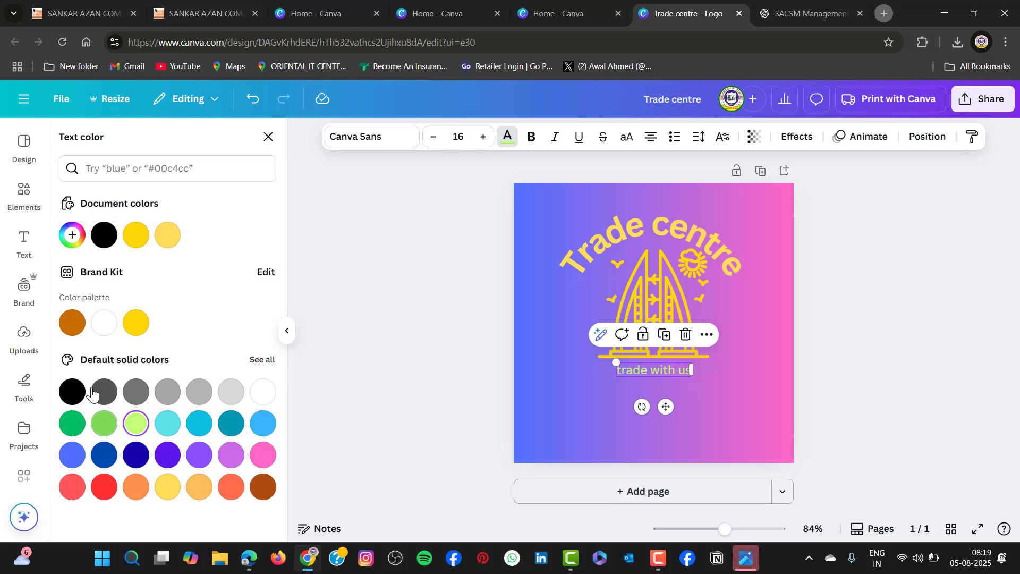
pyautogui.click(72, 392)
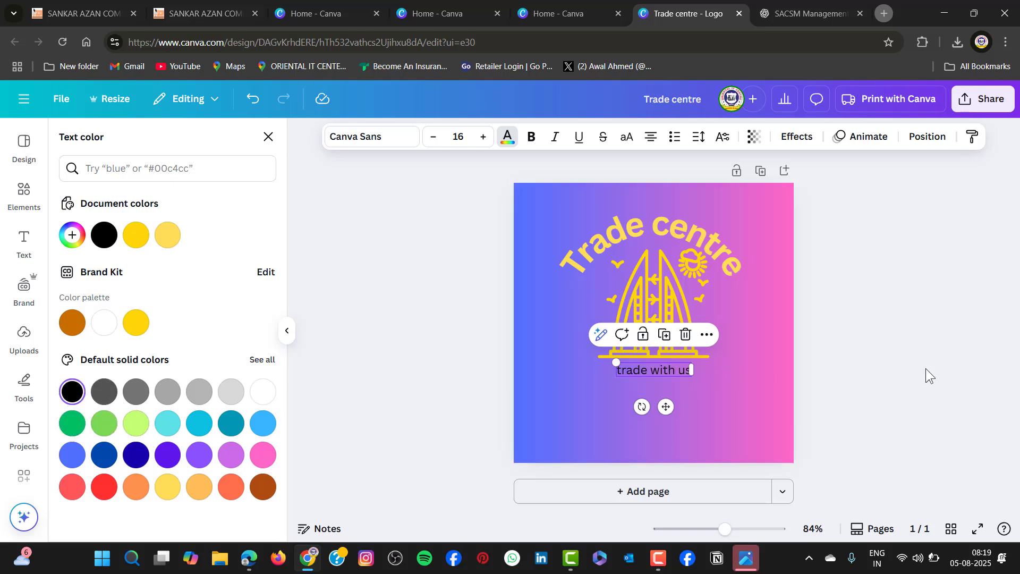
pyautogui.press('Escape')
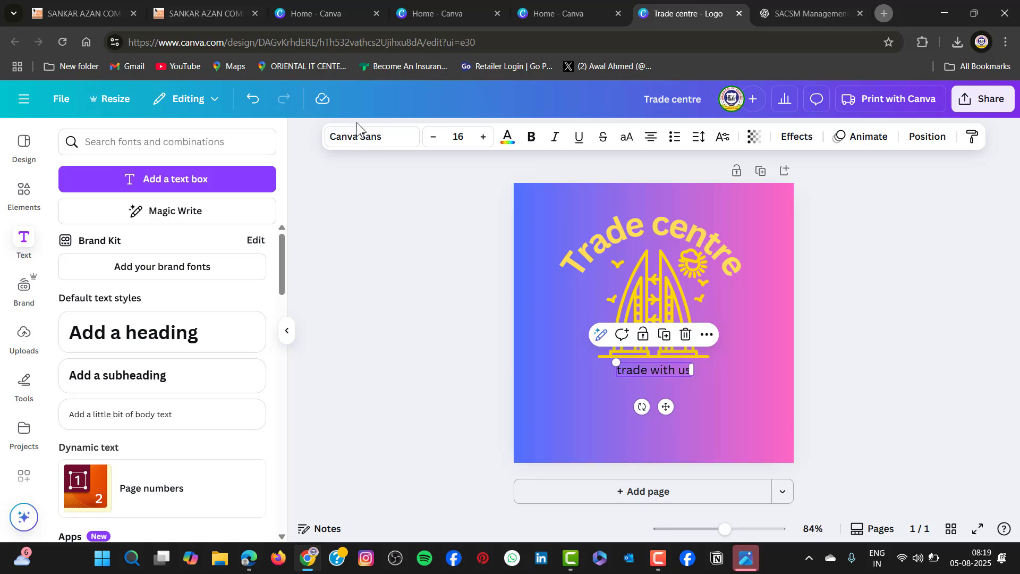
# Set the "trade with us" tagline in Magnolia Script and enlarge it to font size 26.1, about as wide as the graphic
pyautogui.click(383, 142)
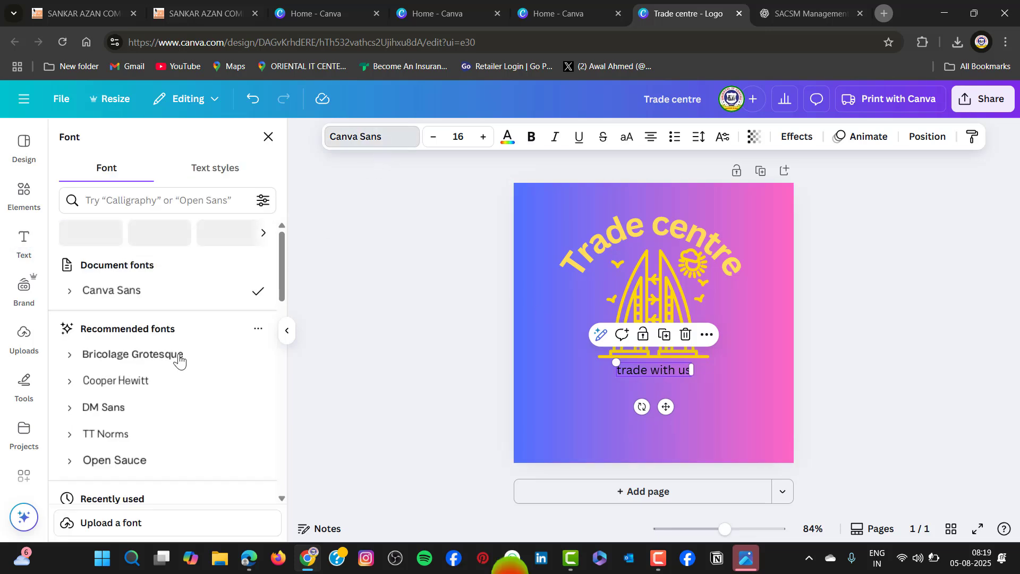
pyautogui.scroll(-2, 175, 361)
pyautogui.scroll(-2, 167, 367)
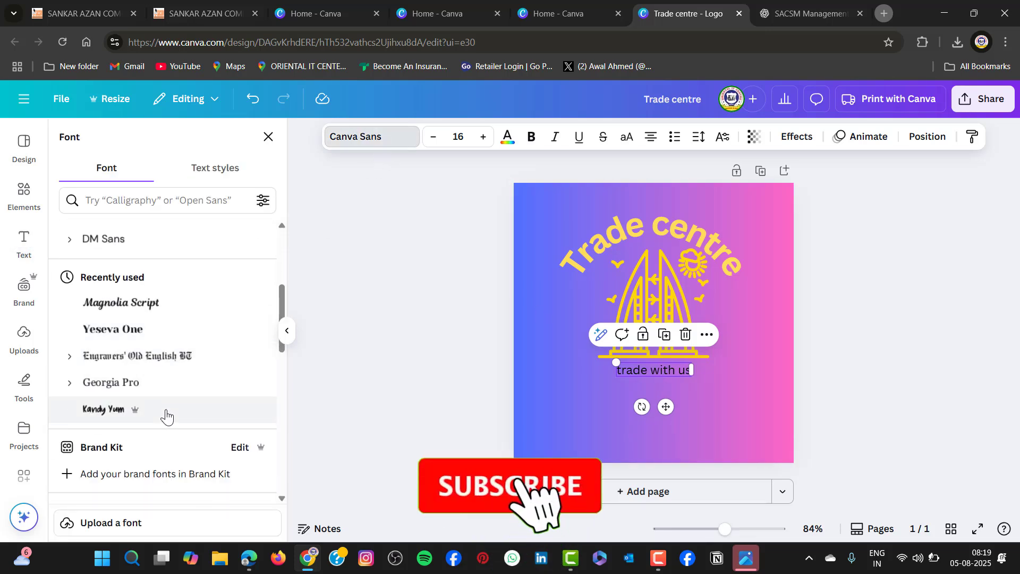
pyautogui.click(141, 304)
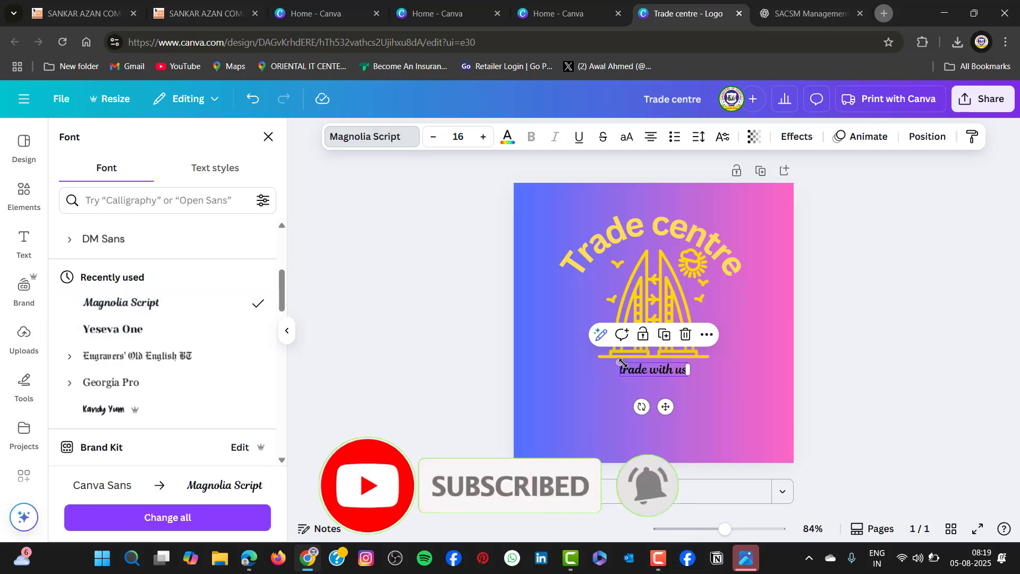
pyautogui.moveTo(617, 362); pyautogui.dragTo(578, 351)
pyautogui.moveTo(675, 367); pyautogui.dragTo(694, 370)
pyautogui.press('Escape')
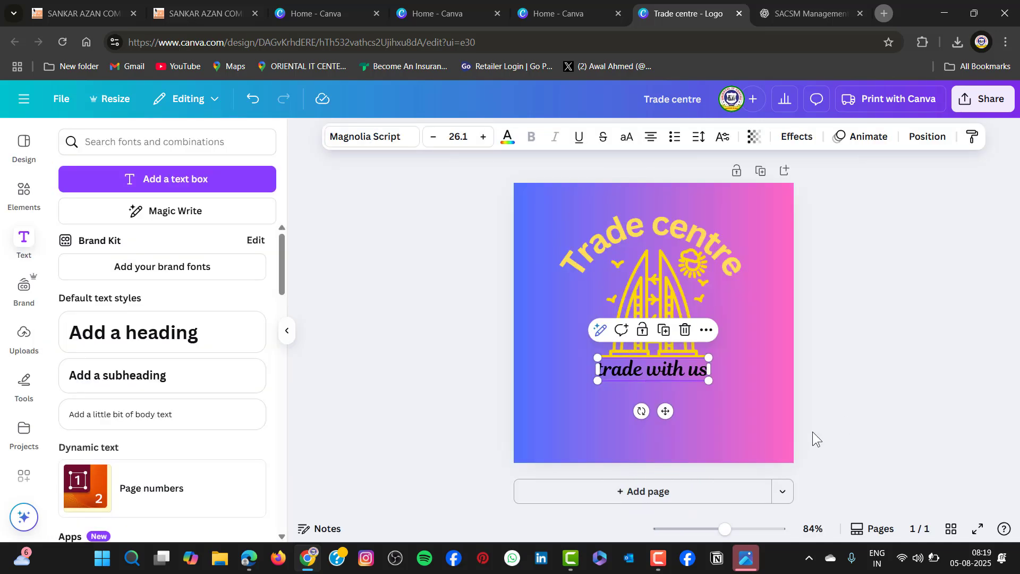
# Add a second page and apply the "Black and White Modern Personal Brand Logo" template with the NR monogram to it
pyautogui.click(635, 491)
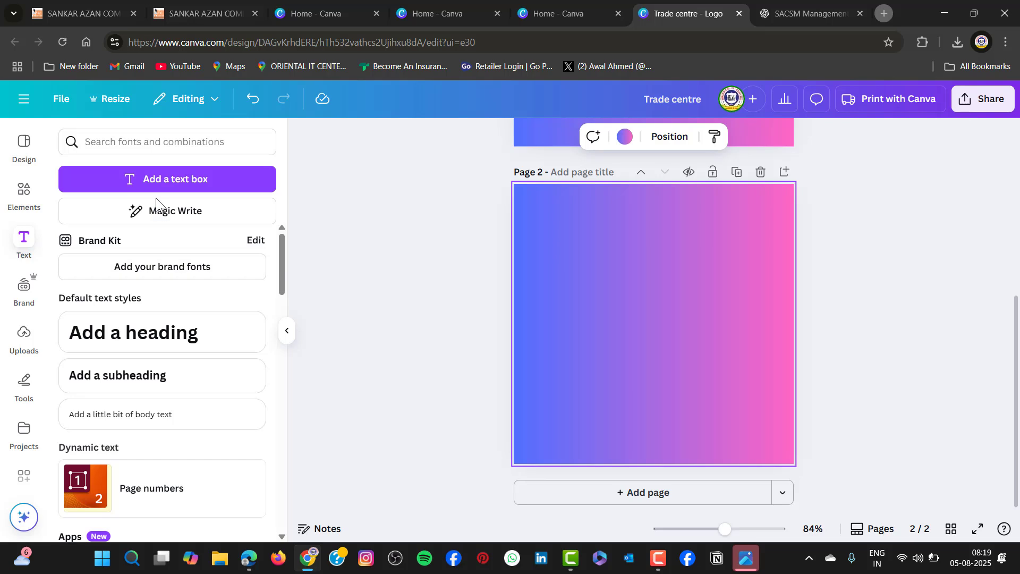
pyautogui.click(23, 154)
pyautogui.scroll(-5, 192, 372)
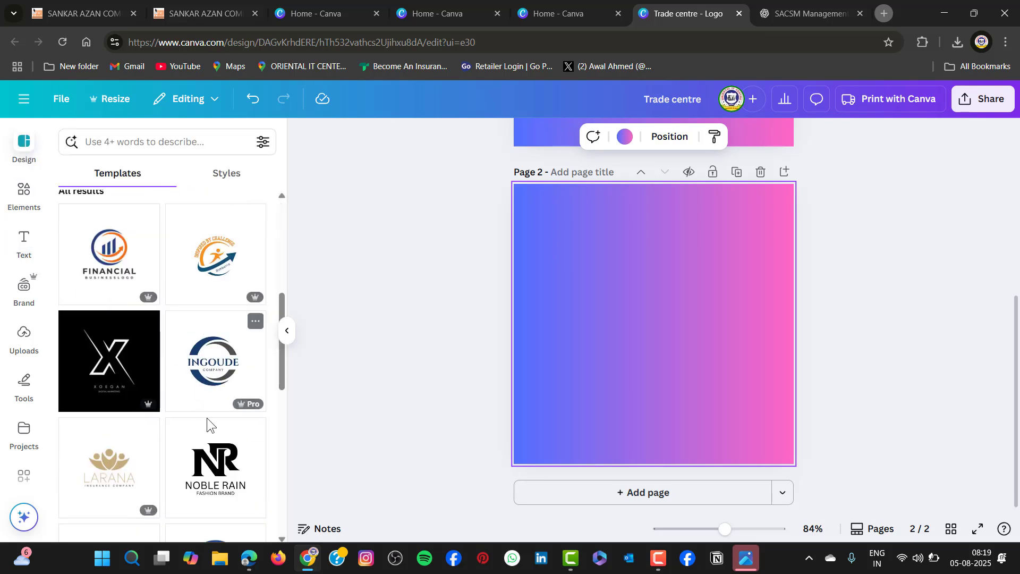
pyautogui.click(212, 467)
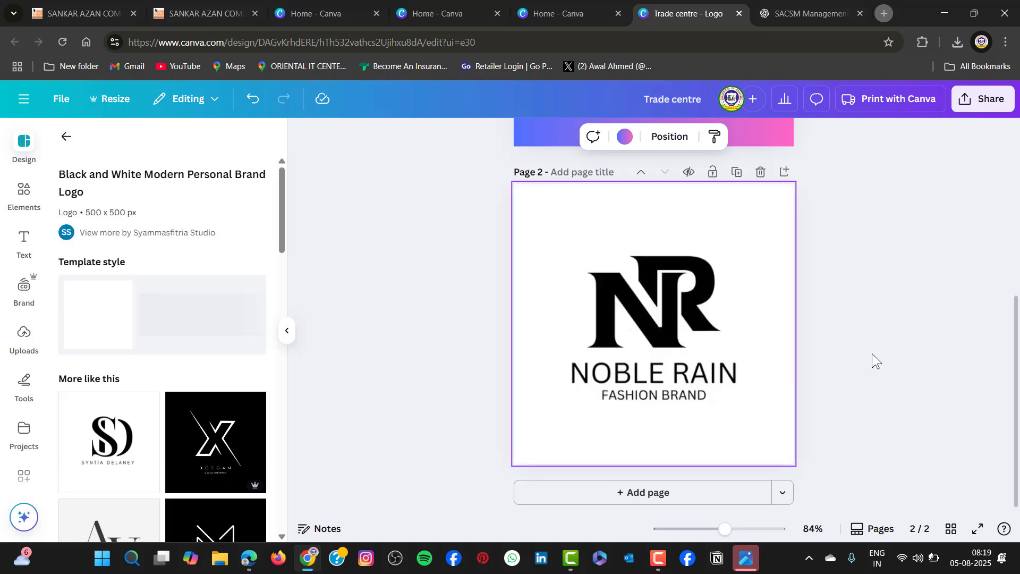
# Move the letter N of the NR monogram slightly down on page 2
pyautogui.click(686, 315)
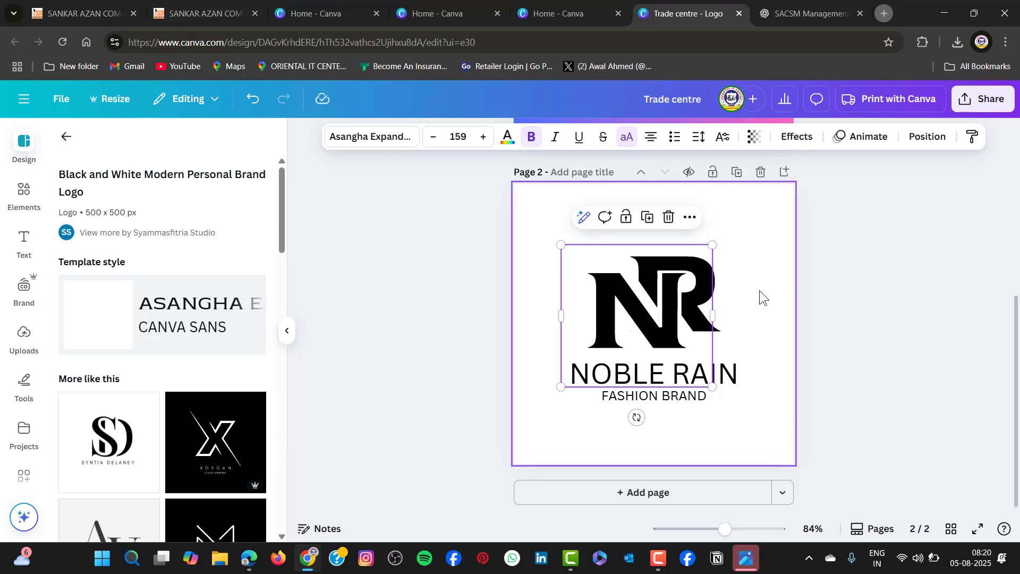
pyautogui.moveTo(618, 307)
pyautogui.mouseDown()
pyautogui.moveTo(574, 300)
pyautogui.moveTo(618, 338)
pyautogui.moveTo(621, 315)
pyautogui.mouseUp()
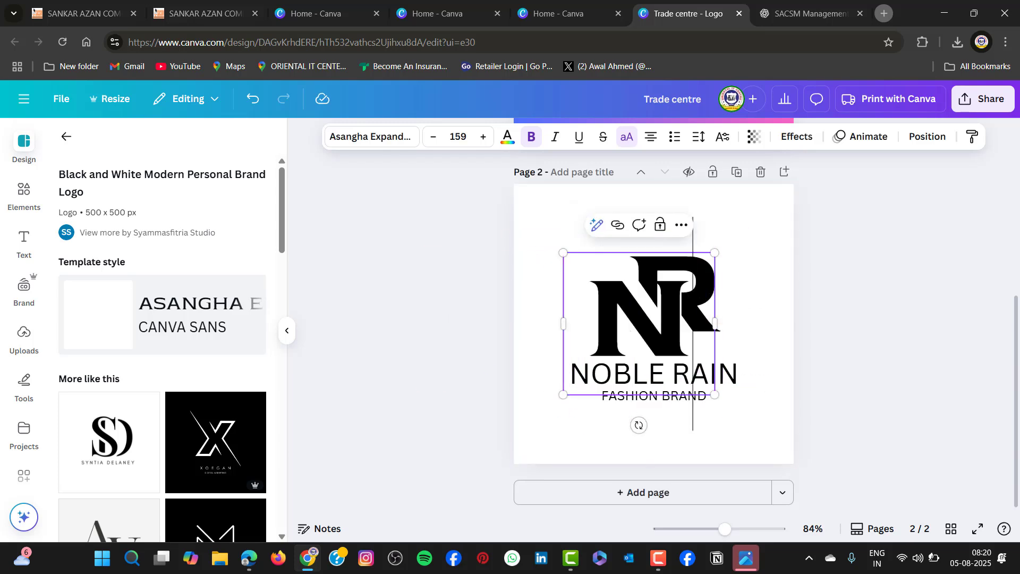
pyautogui.click(751, 296)
pyautogui.moveTo(699, 287); pyautogui.dragTo(727, 268)
pyautogui.click(772, 276)
# Replace the "NOBLE RAIN" text below the monogram on page 2 with "TRADE CENTRE"
pyautogui.click(661, 378)
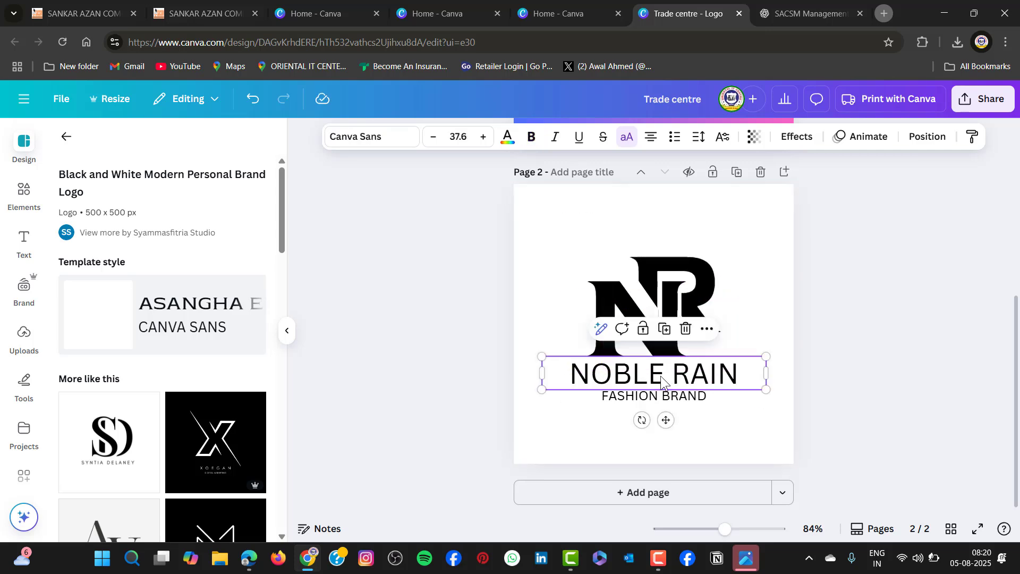
pyautogui.click(661, 379)
pyautogui.click(663, 377)
pyautogui.doubleClick(662, 376)
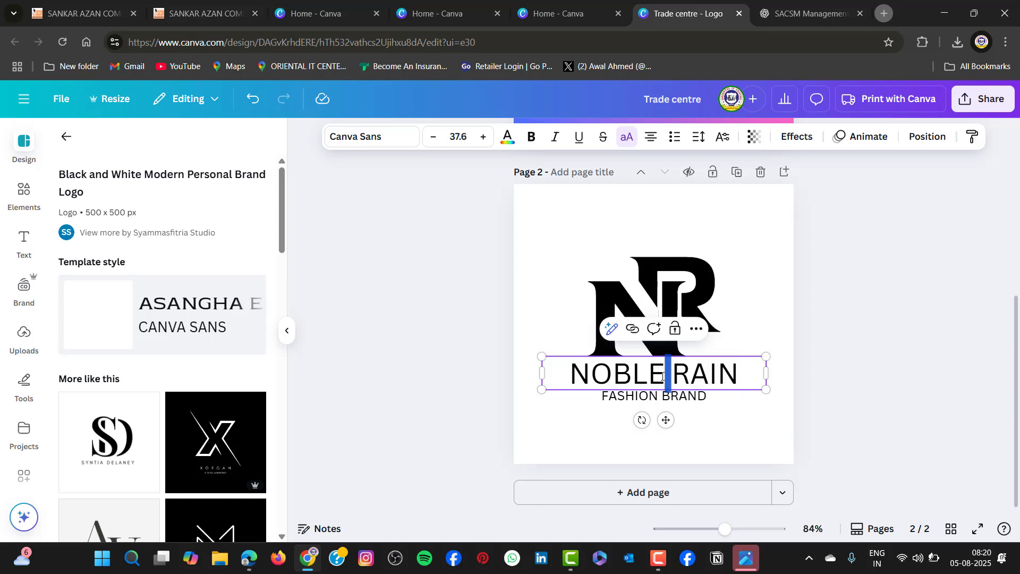
pyautogui.moveTo(738, 371); pyautogui.dragTo(514, 387)
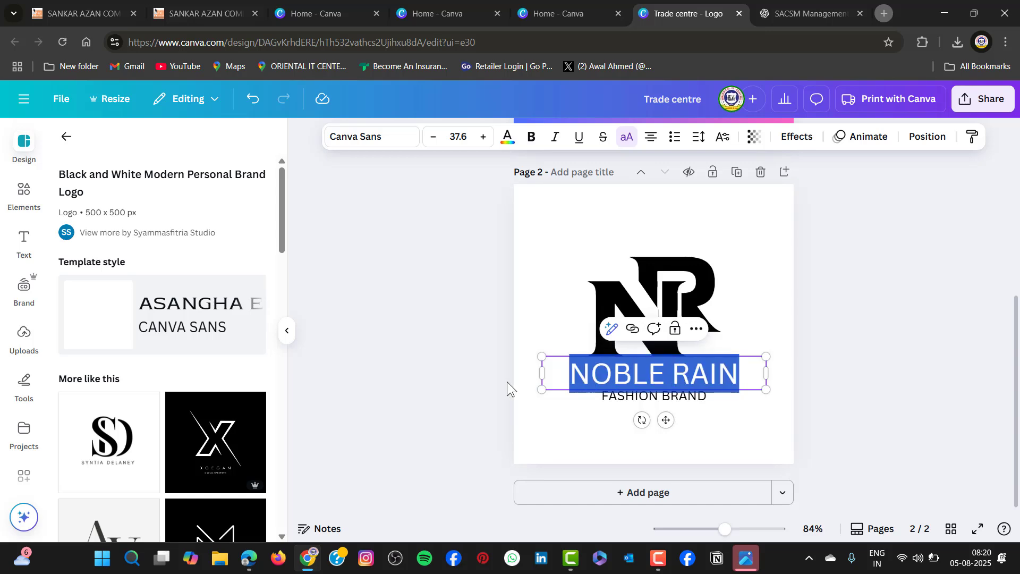
pyautogui.write('TRADE ')
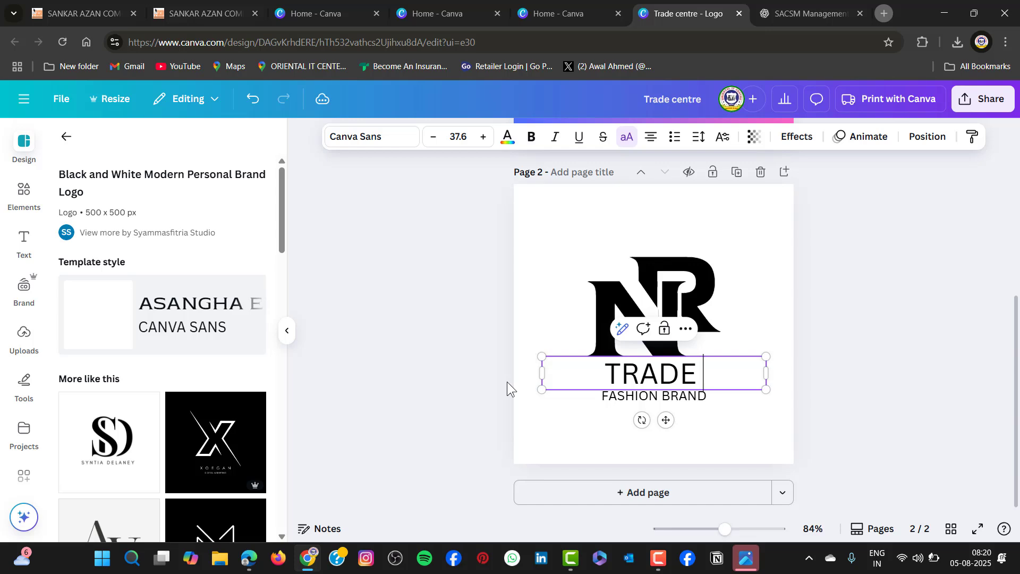
pyautogui.write('CENTRE')
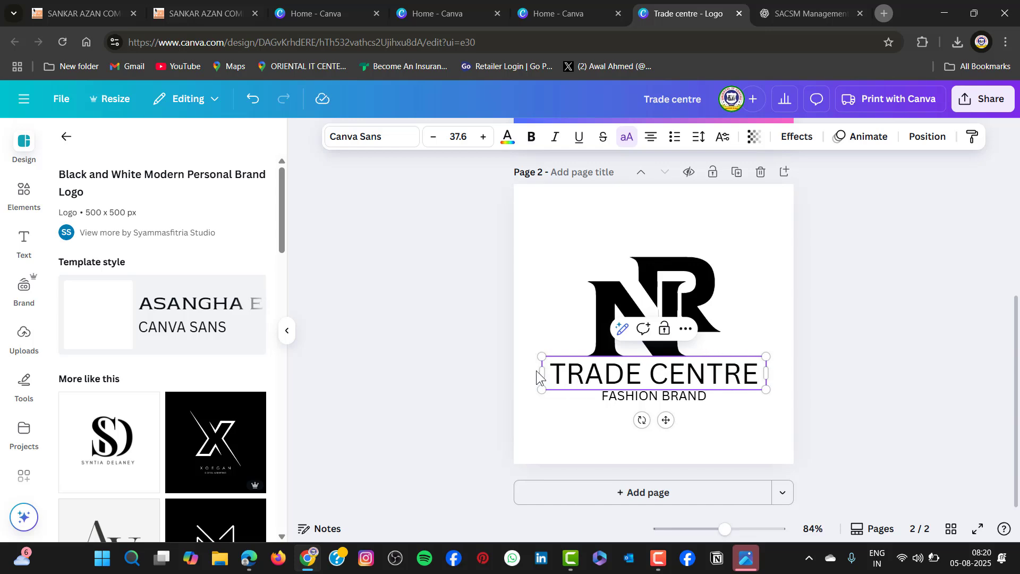
# Try the letter C in place of the N in the page 2 monogram
pyautogui.click(629, 305)
pyautogui.doubleClick(630, 305)
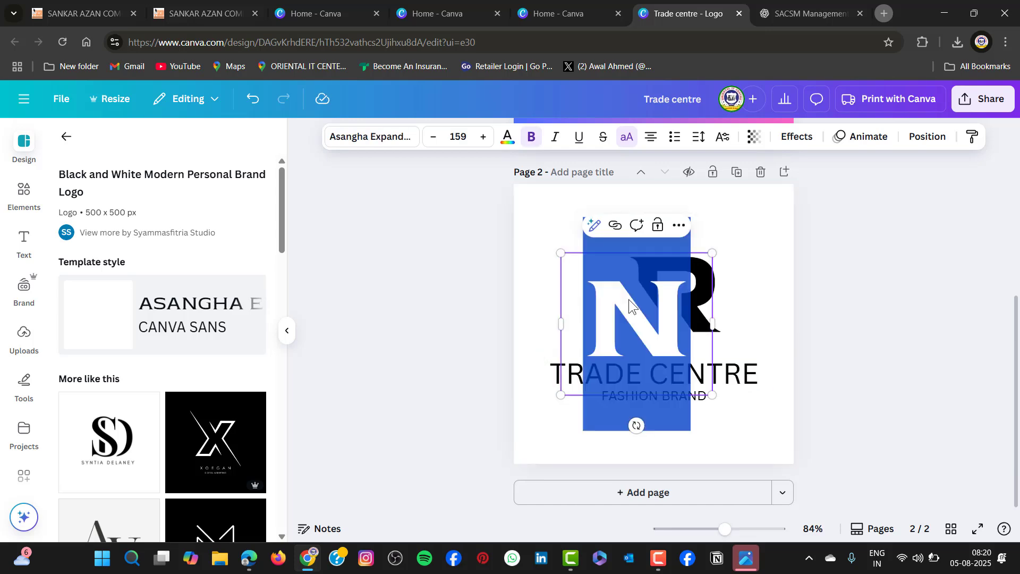
pyautogui.write('C')
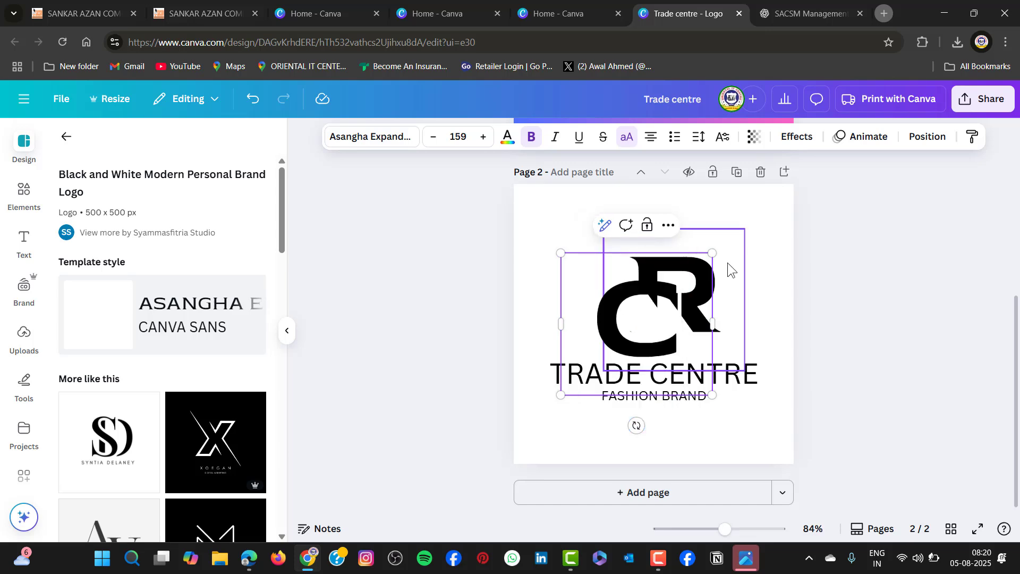
pyautogui.click(826, 267)
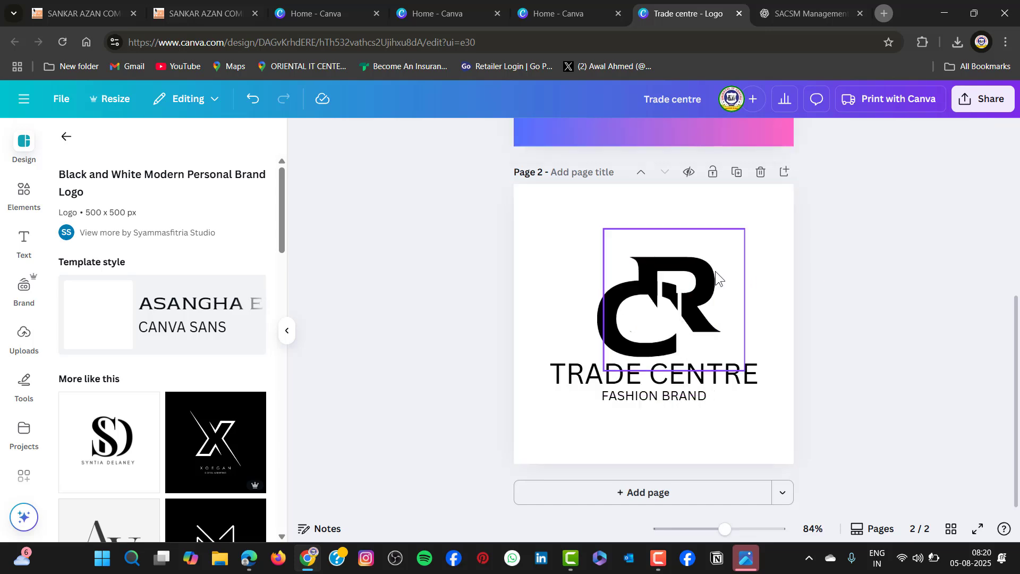
# Change the front letter of the page 2 monogram to T
pyautogui.click(644, 303)
pyautogui.click(642, 303)
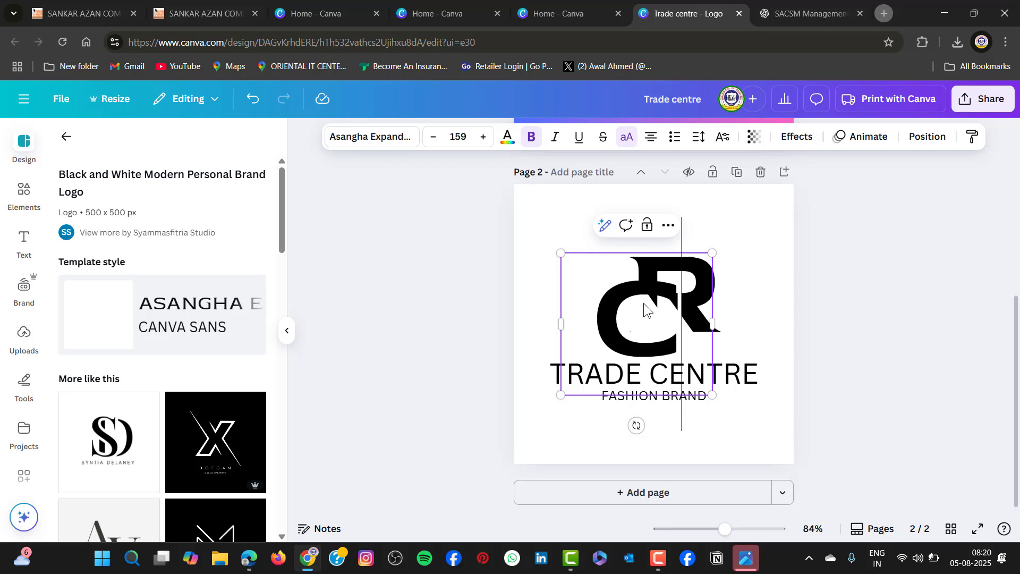
pyautogui.press('BackSpace')
pyautogui.write('T')
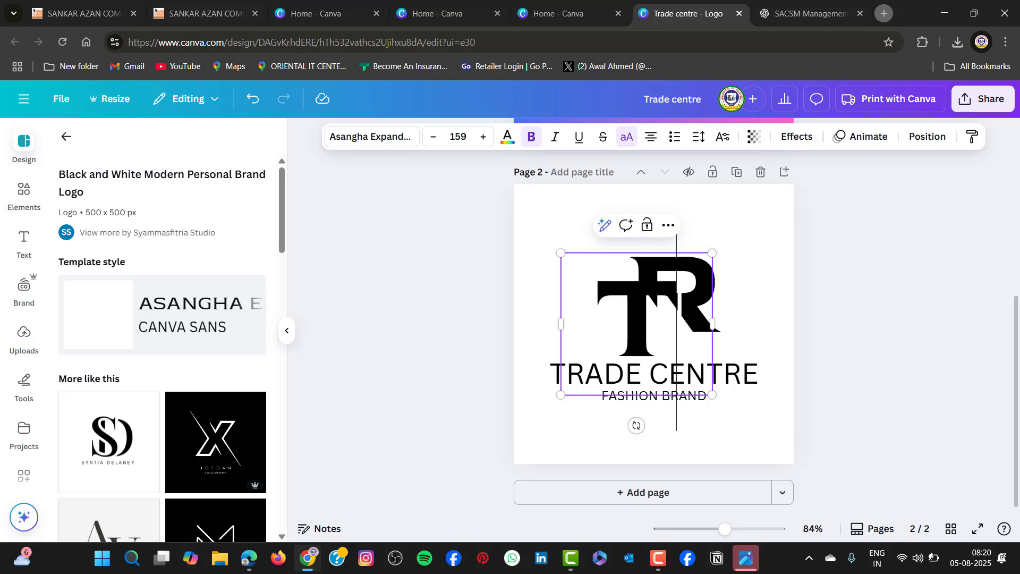
pyautogui.click(795, 279)
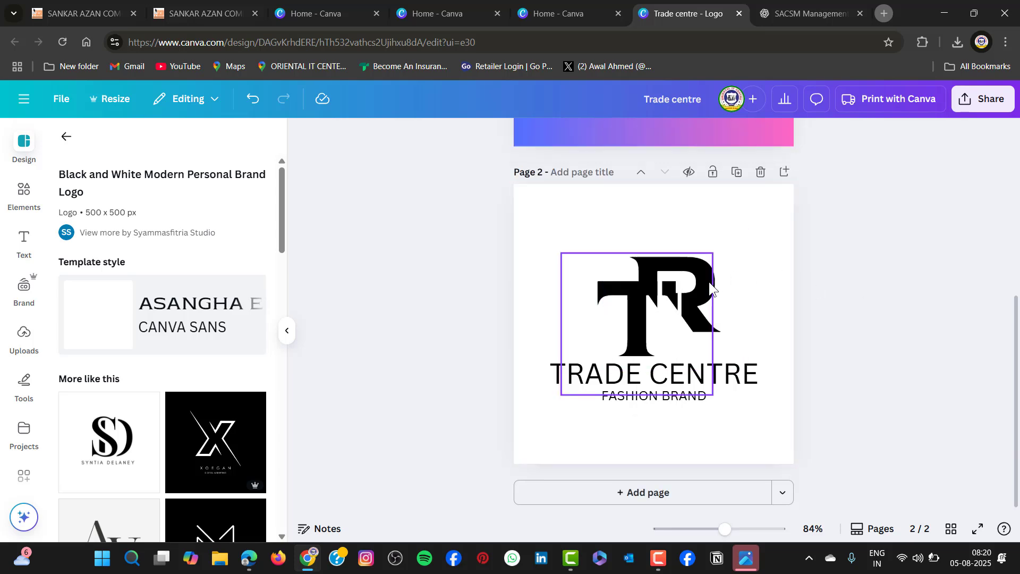
# Replace the letter R of the page 2 monogram with "TC"
pyautogui.click(734, 278)
pyautogui.doubleClick(734, 278)
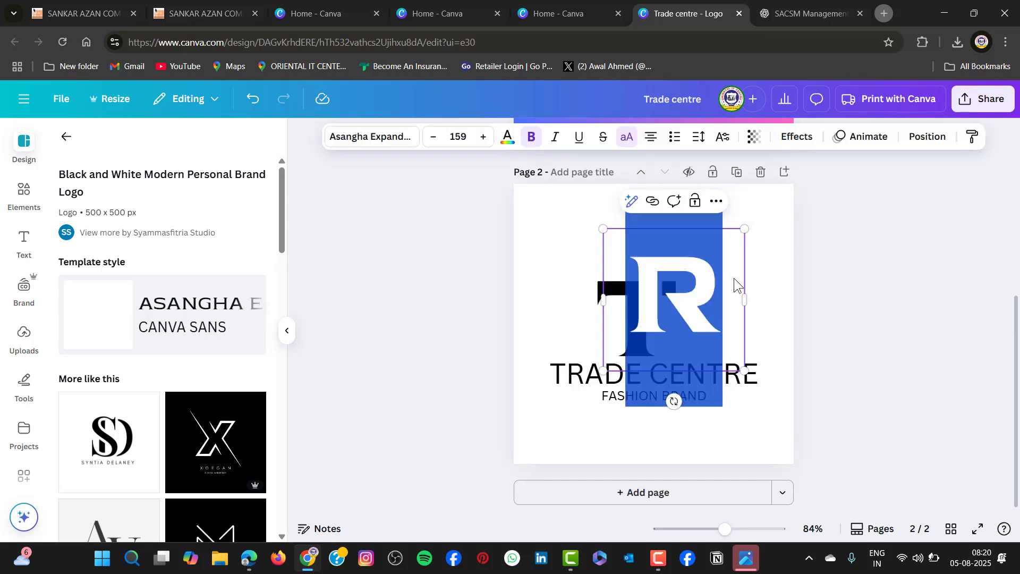
pyautogui.write('TC')
pyautogui.click(898, 387)
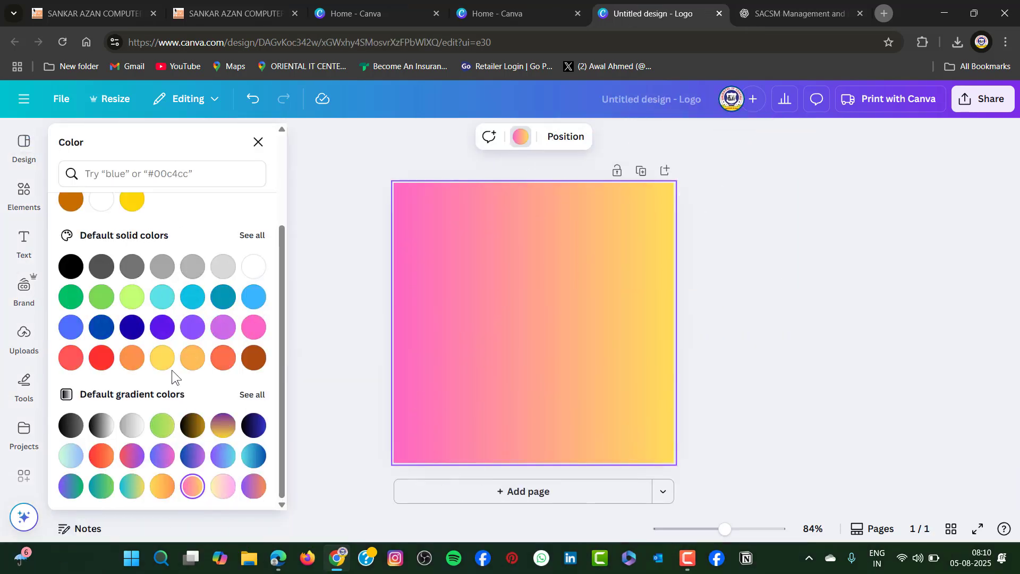
# Try the turquoise-to-blue gradient on the page background of the untitled logo design, and set it to the blue-to-pink gradient
pyautogui.click(253, 455)
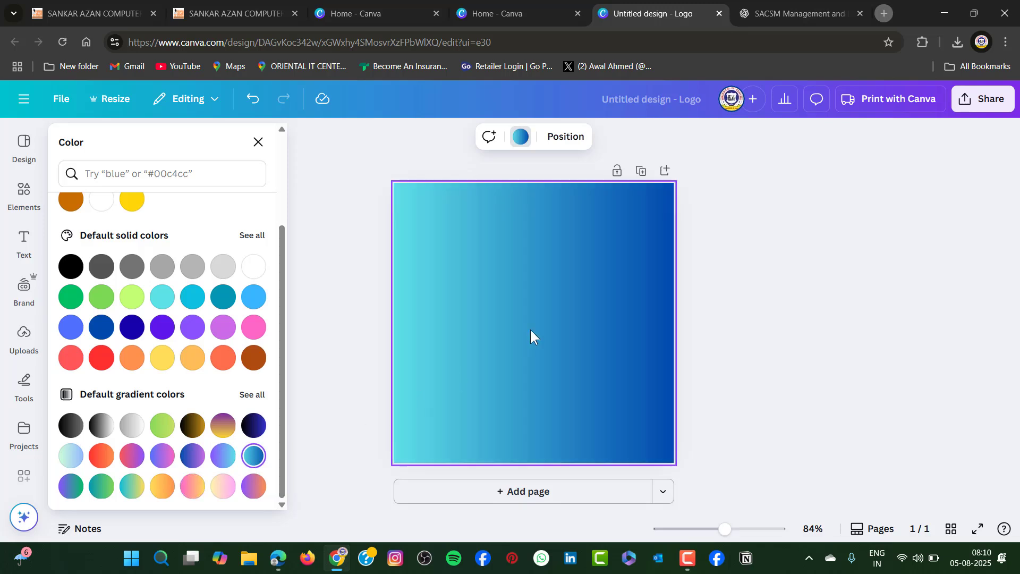
pyautogui.click(162, 455)
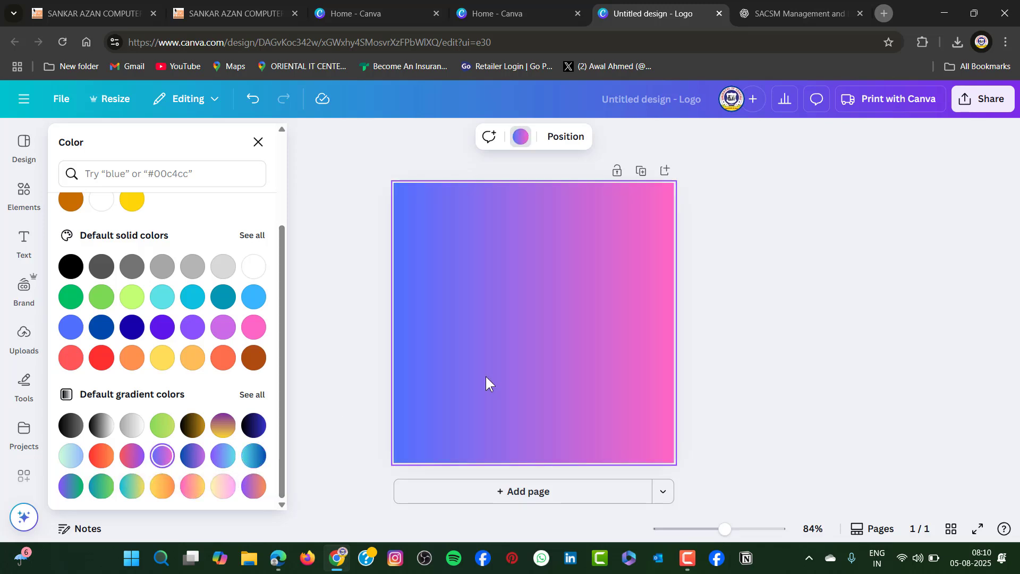
pyautogui.click(723, 348)
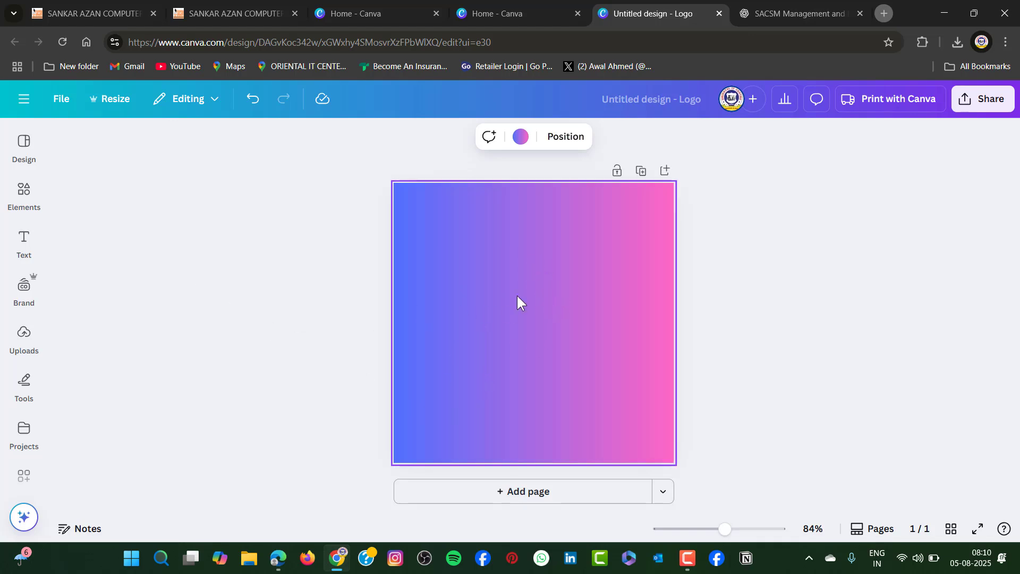
# Look through the background colours and gradients, and search the colours for "bacgroud sky"
pyautogui.click(520, 139)
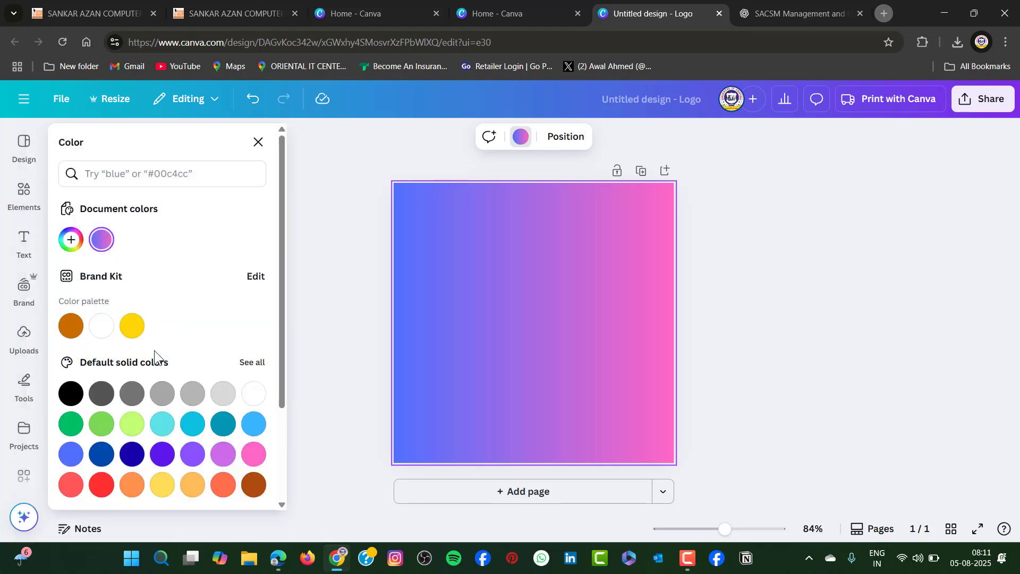
pyautogui.scroll(-3, 159, 362)
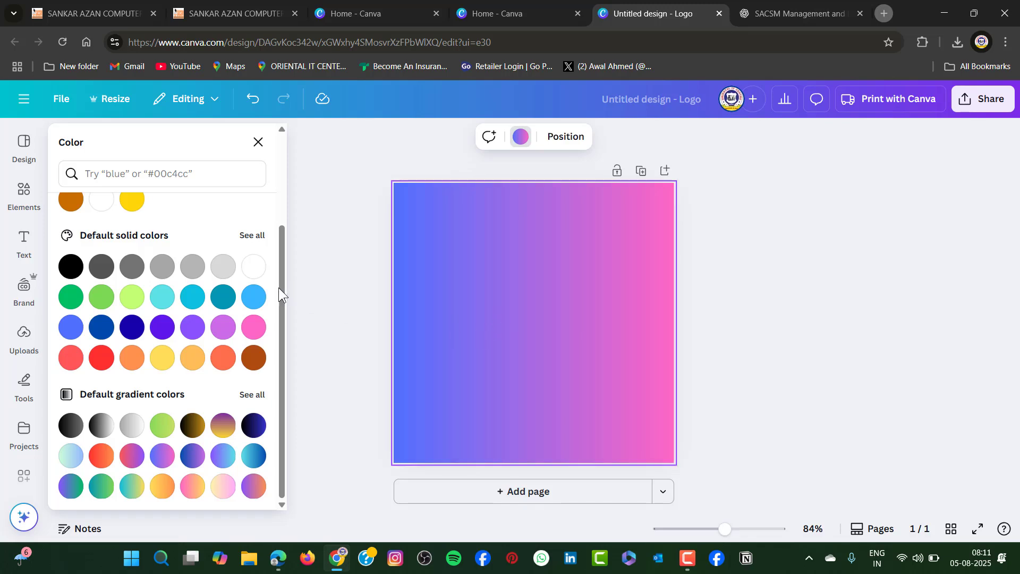
pyautogui.scroll(3, 197, 281)
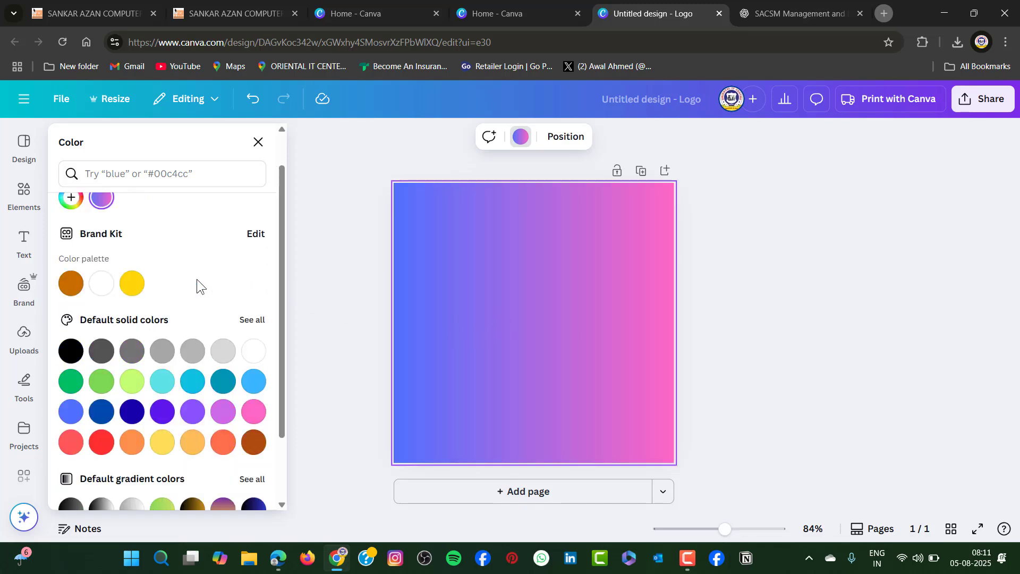
pyautogui.click(121, 173)
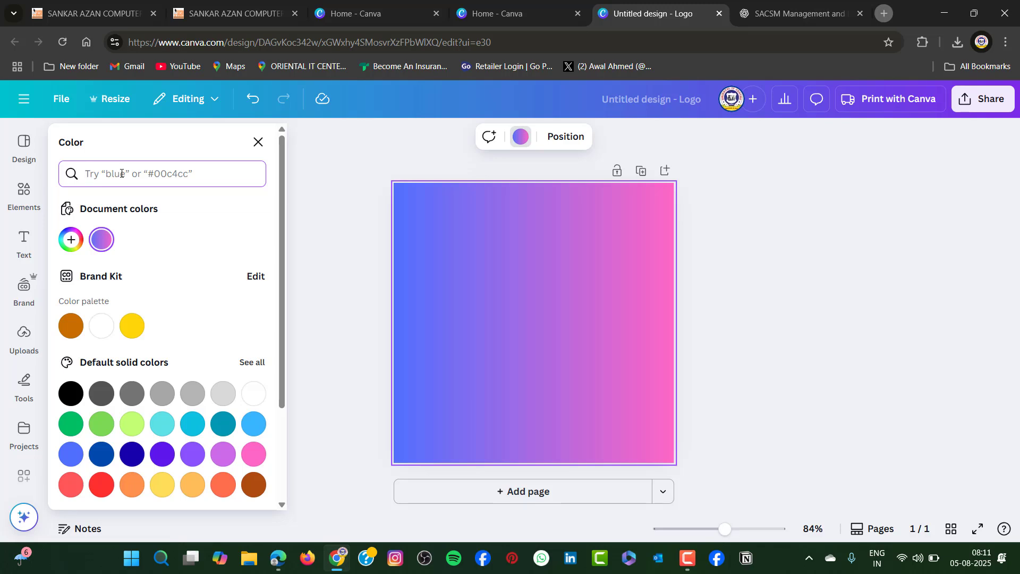
pyautogui.write('bacgroud sky')
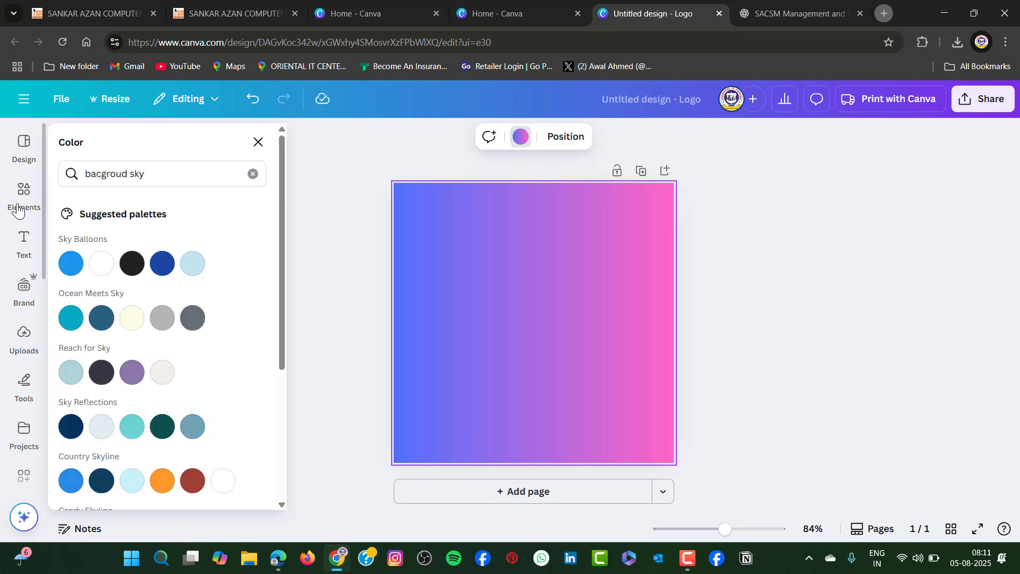
# Search the elements for "background sky" using the suggested term "background blue sky"
pyautogui.click(18, 209)
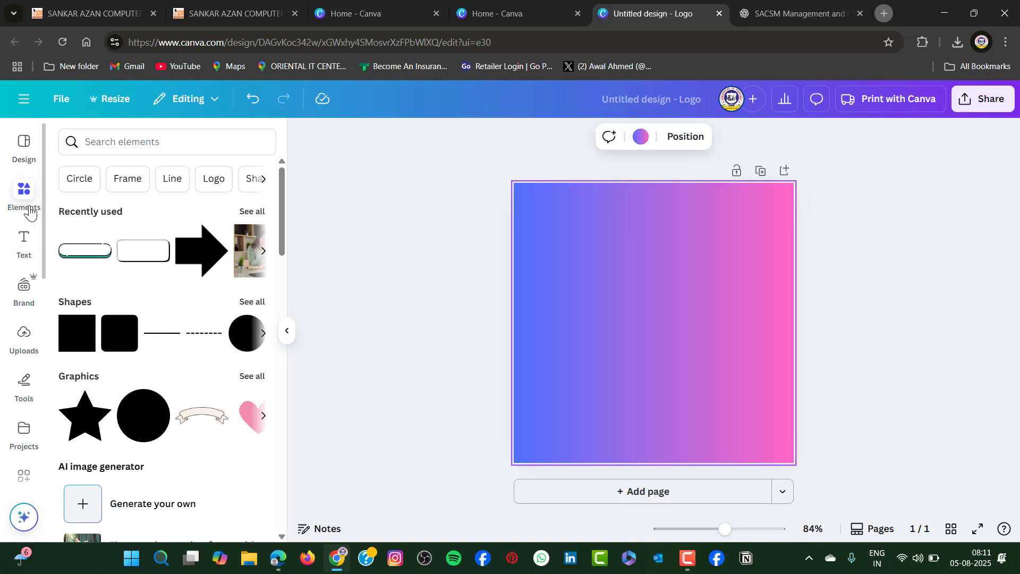
pyautogui.click(140, 139)
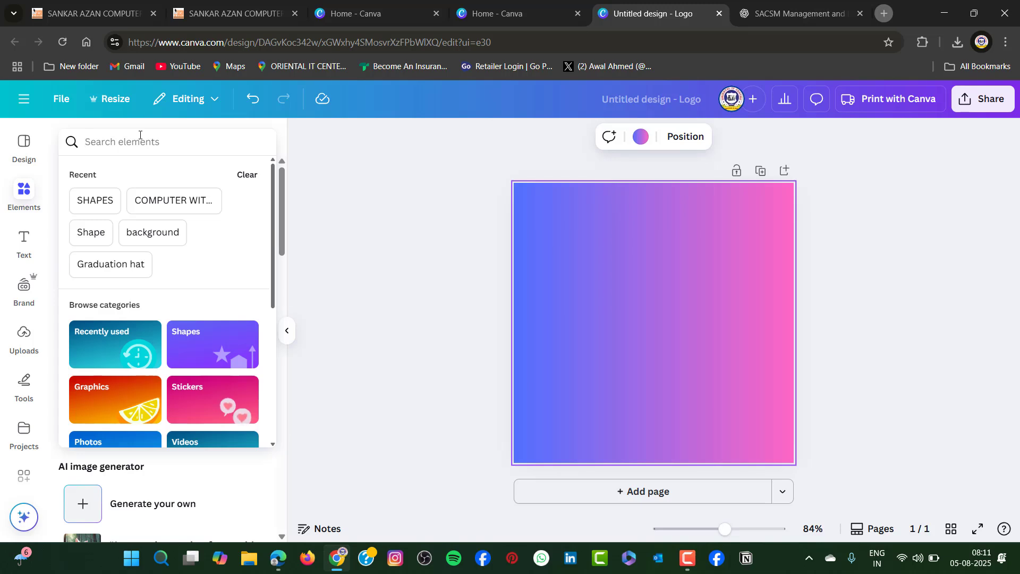
pyautogui.write('backgr')
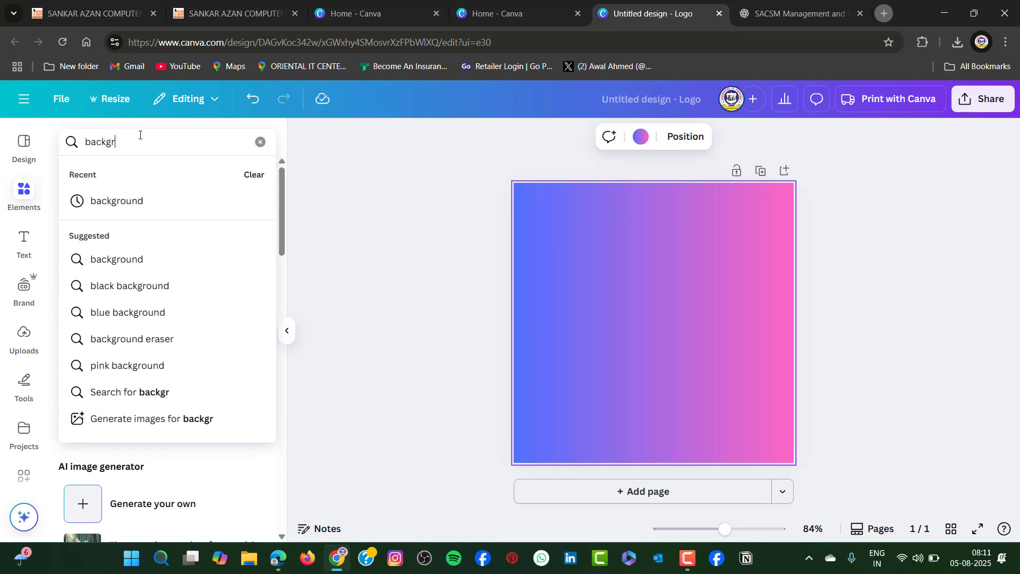
pyautogui.write('ou')
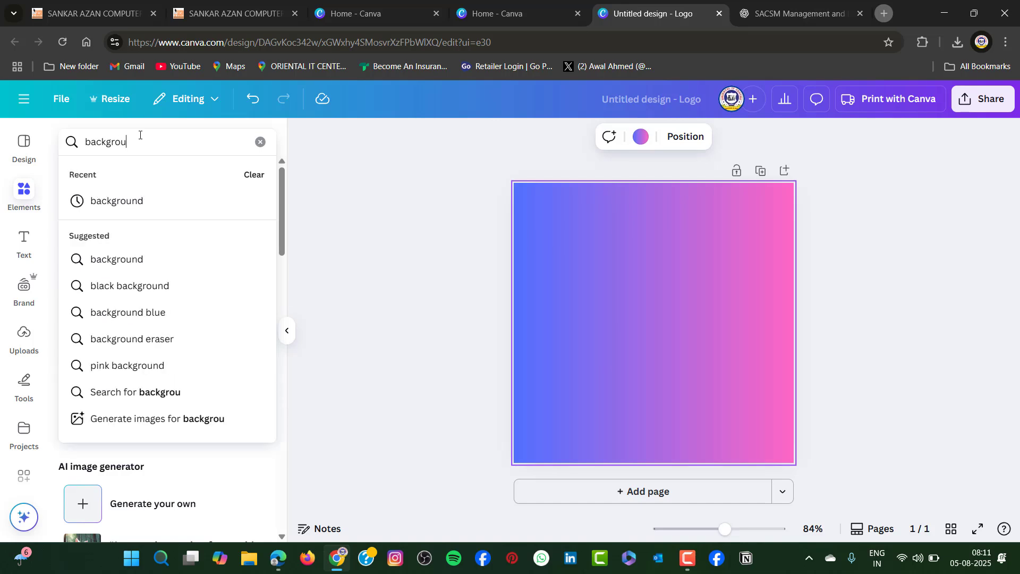
pyautogui.write('nd s')
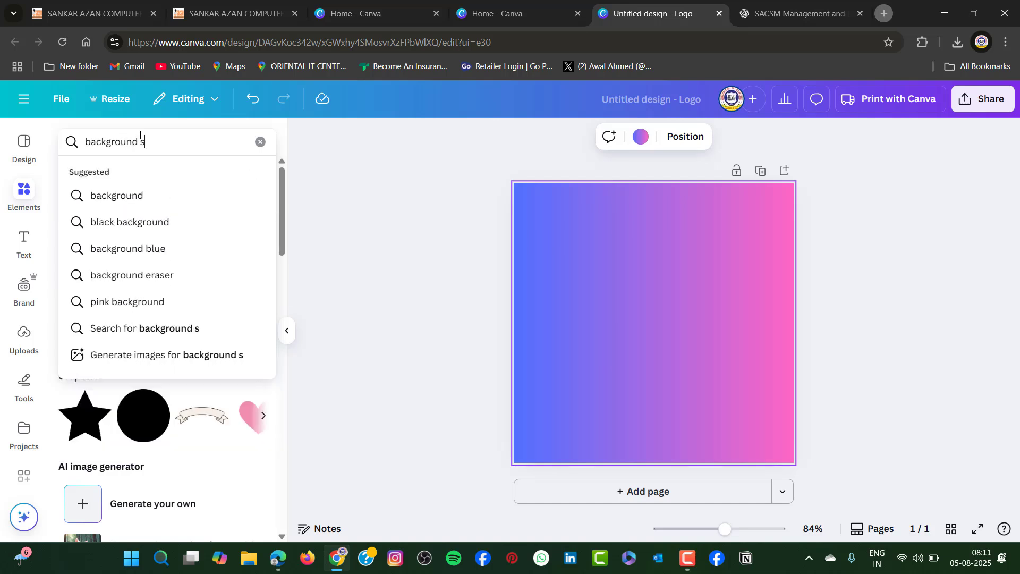
pyautogui.write('ky')
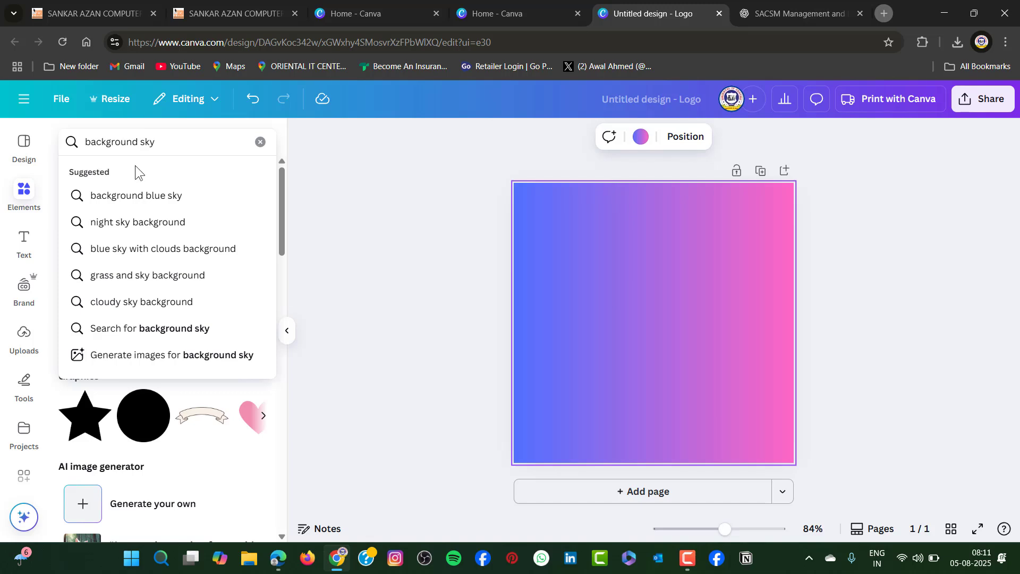
pyautogui.click(153, 195)
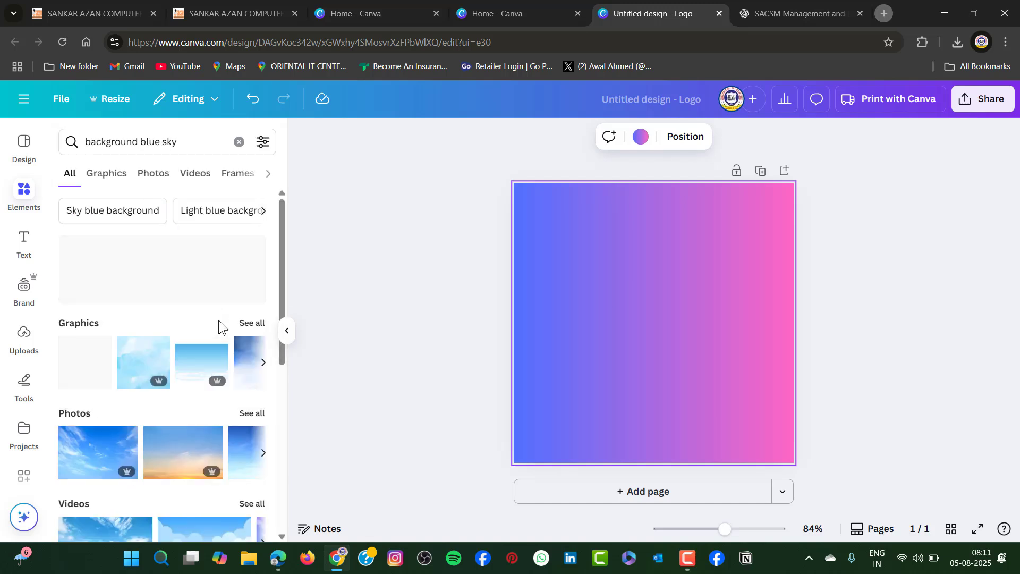
# Add the 30-second video of a cloudy blue sky over green grass, and enlarge it to cover the whole page
pyautogui.scroll(-2, 216, 320)
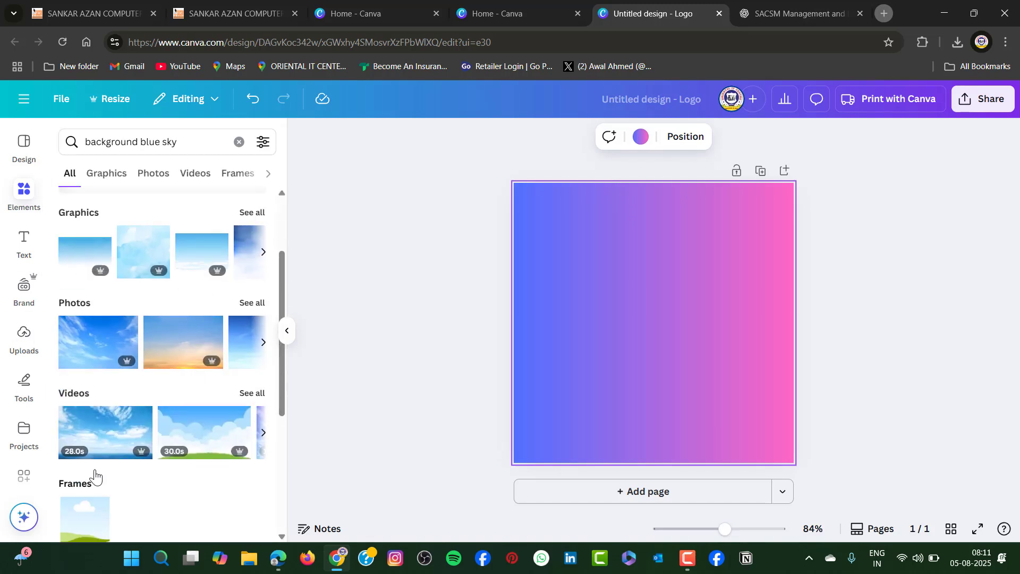
pyautogui.scroll(1, 207, 278)
pyautogui.scroll(-4, 205, 281)
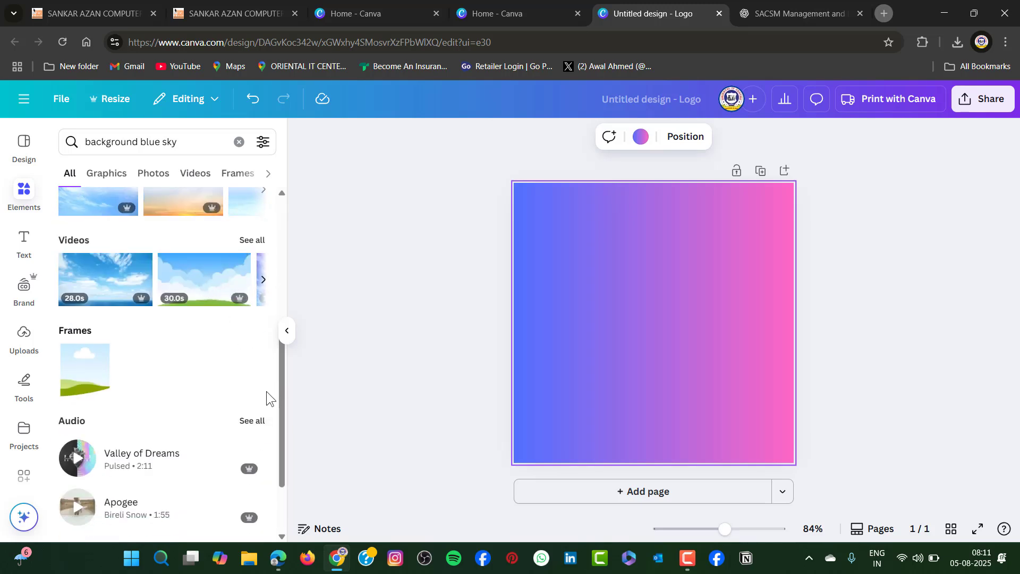
pyautogui.click(210, 281)
pyautogui.moveTo(705, 342); pyautogui.dragTo(674, 264)
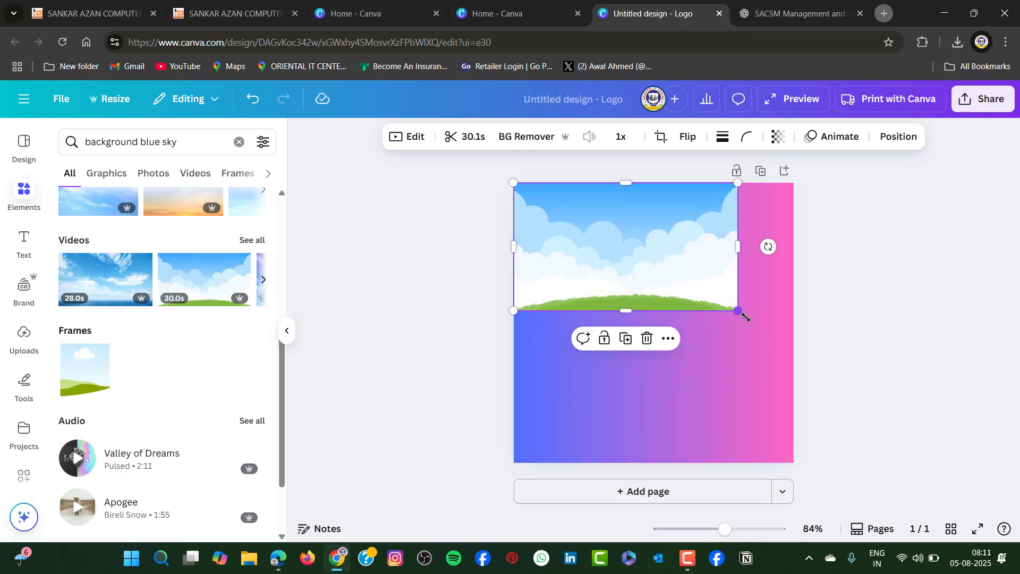
pyautogui.moveTo(745, 317); pyautogui.dragTo(794, 343)
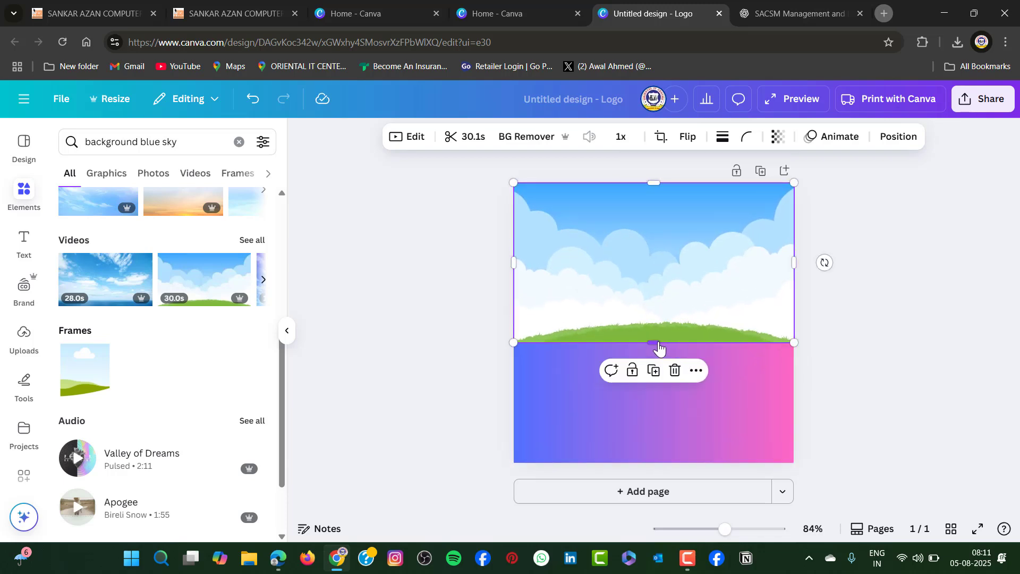
pyautogui.moveTo(658, 346); pyautogui.dragTo(659, 463)
pyautogui.click(954, 414)
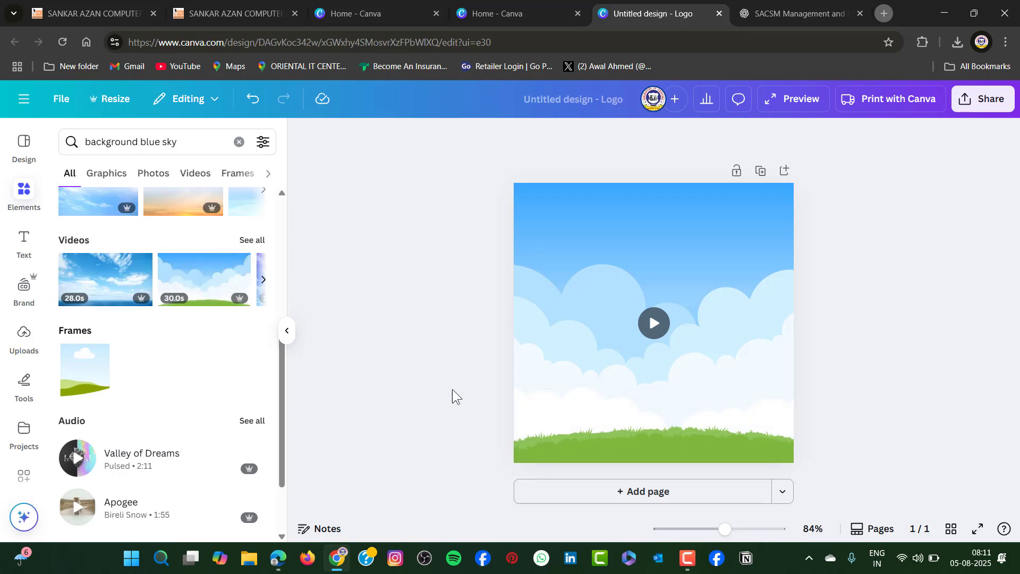
# Search the elements for "tree" using the suggested term "trees", and show all the matching photos
pyautogui.click(723, 243)
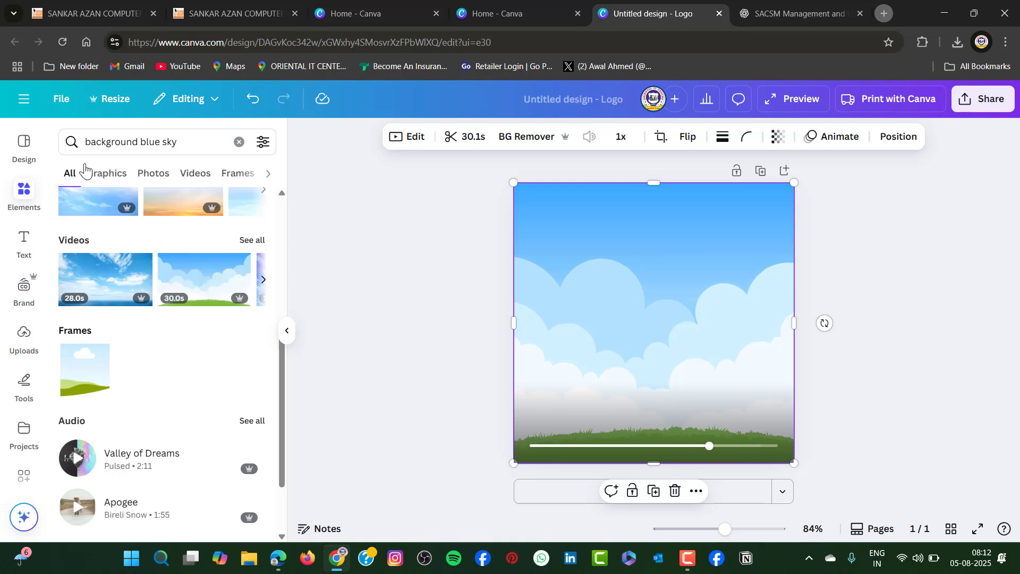
pyautogui.click(135, 141)
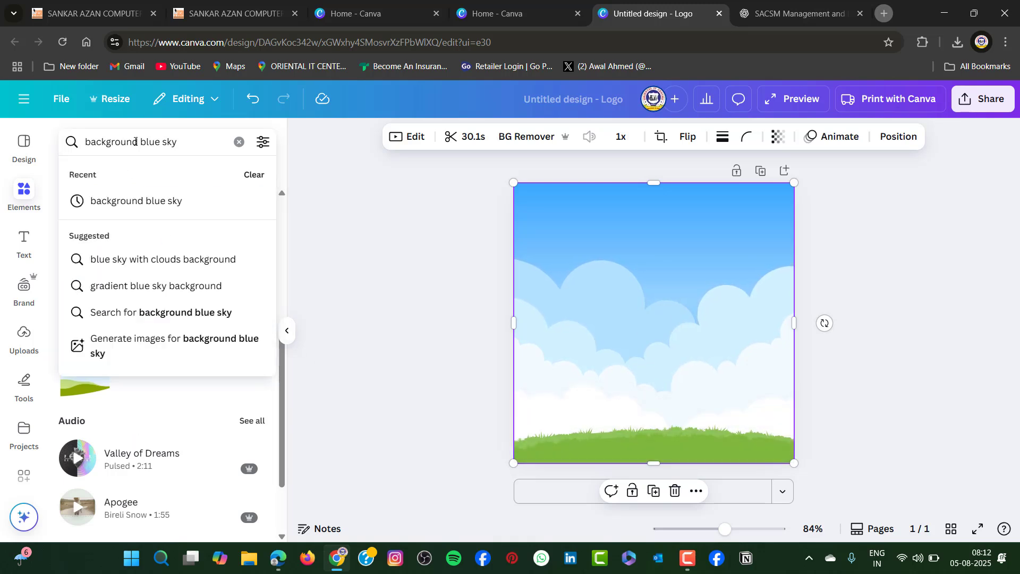
pyautogui.moveTo(179, 143); pyautogui.dragTo(79, 148)
pyautogui.press('BackSpace')
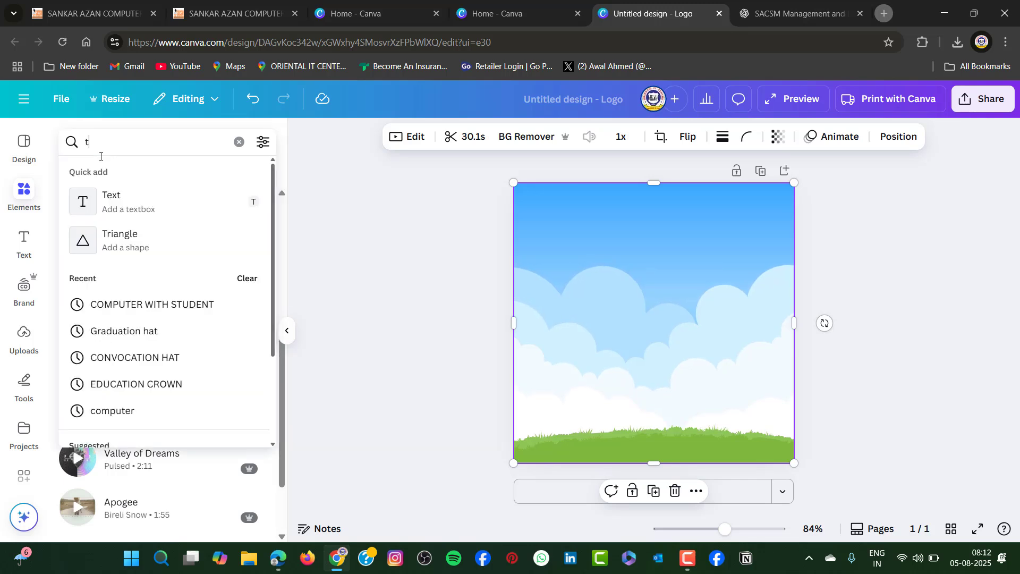
pyautogui.write('tree')
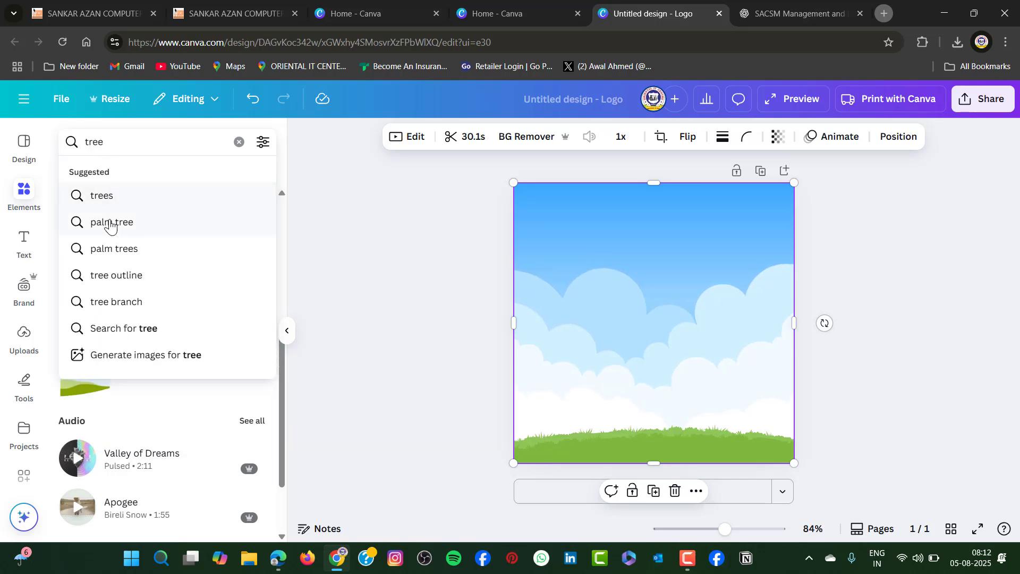
pyautogui.click(108, 197)
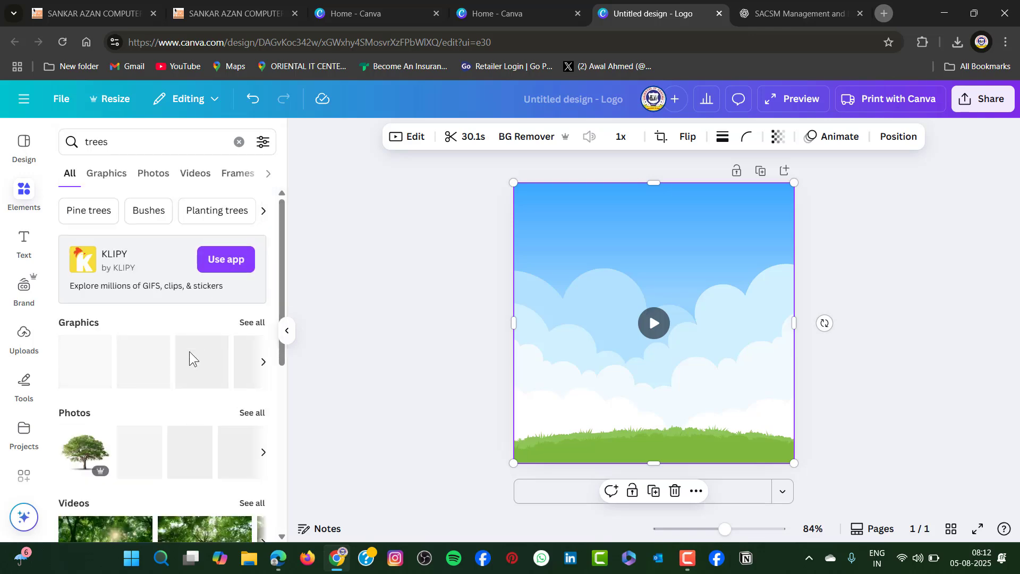
pyautogui.scroll(-2, 175, 366)
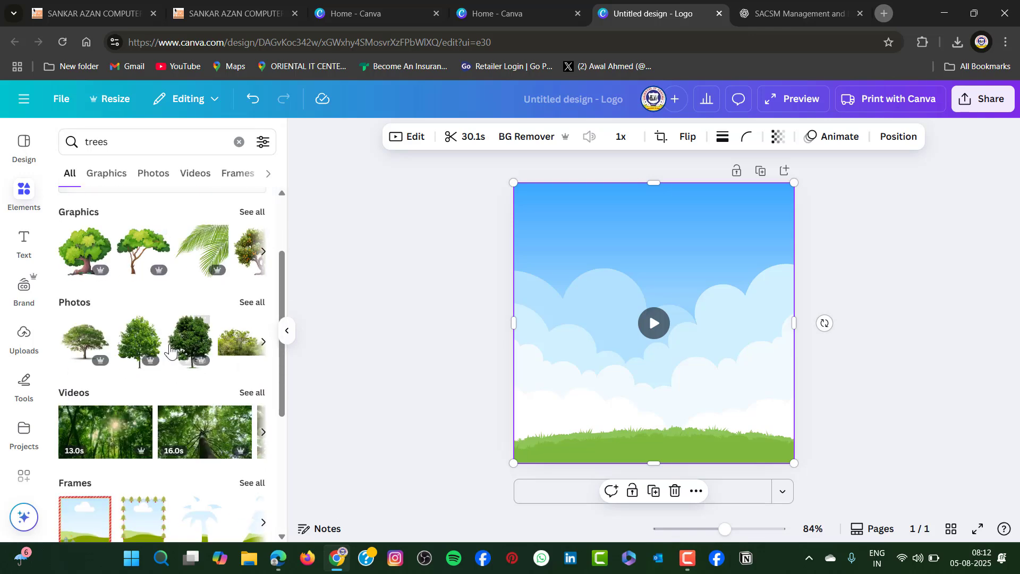
pyautogui.scroll(-2, 209, 345)
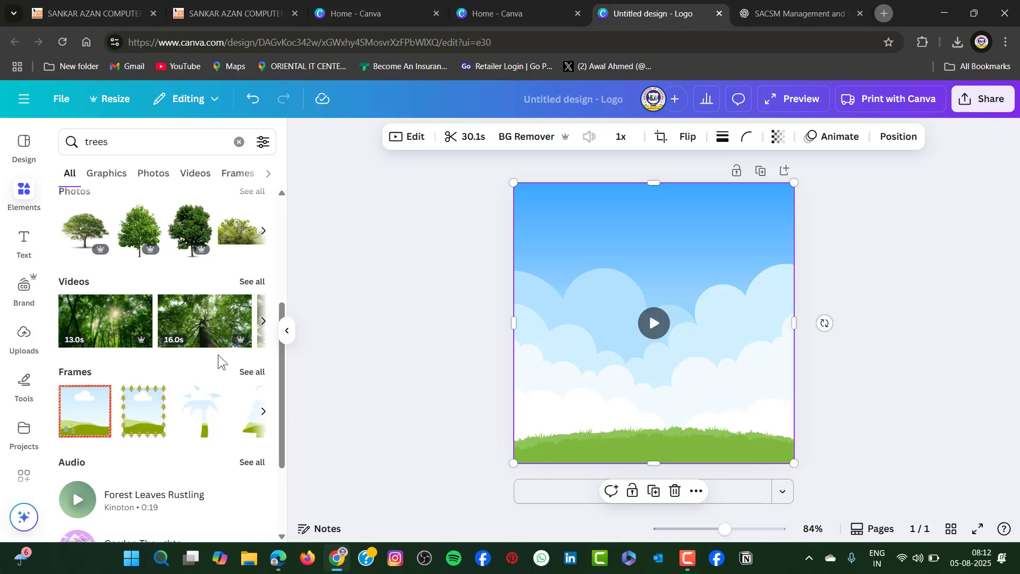
pyautogui.click(251, 193)
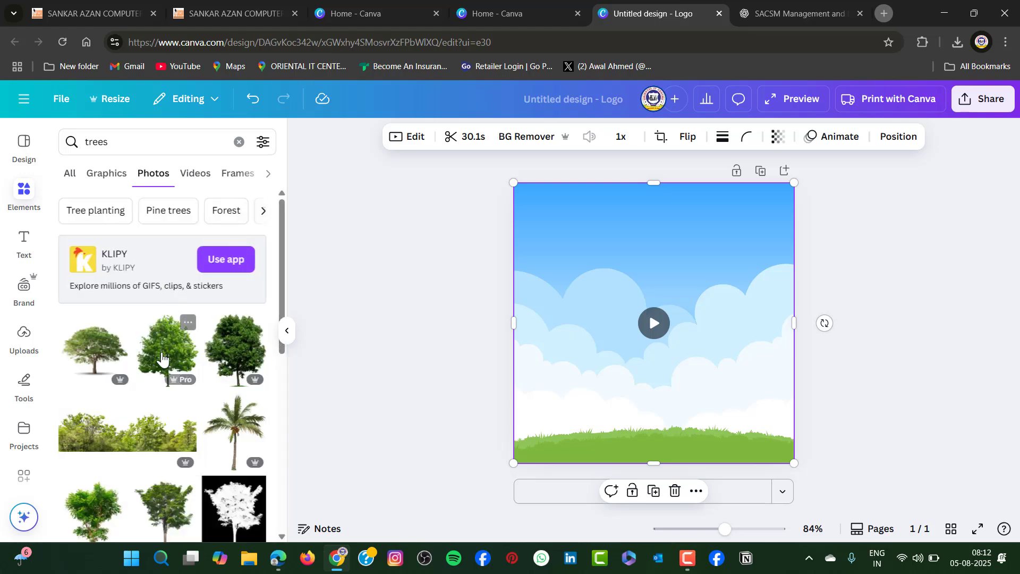
# Add the dark green leafy tree photo to the page and shift it slightly down so its trunk stands on the grass
pyautogui.scroll(-3, 239, 329)
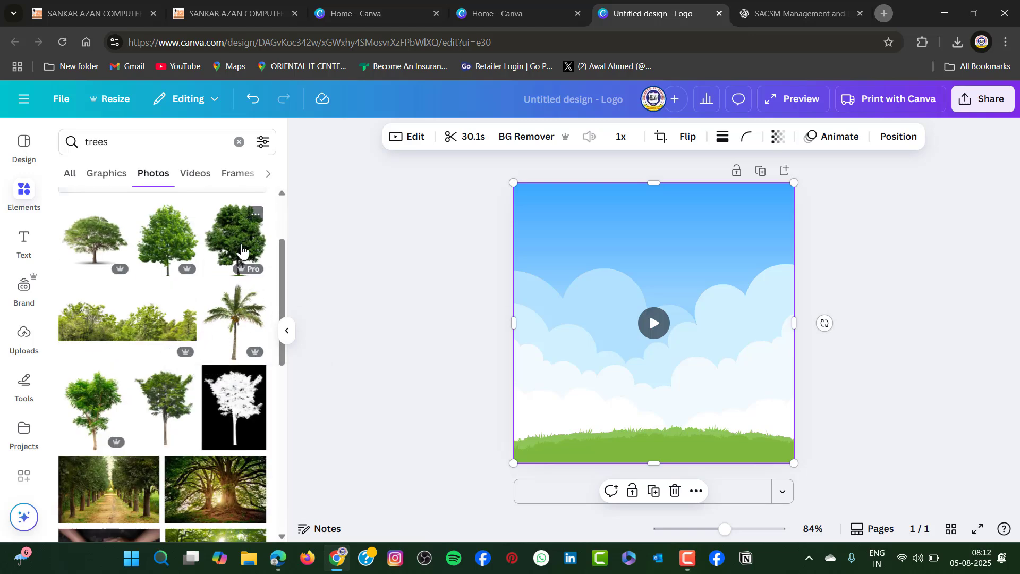
pyautogui.click(240, 250)
pyautogui.click(885, 427)
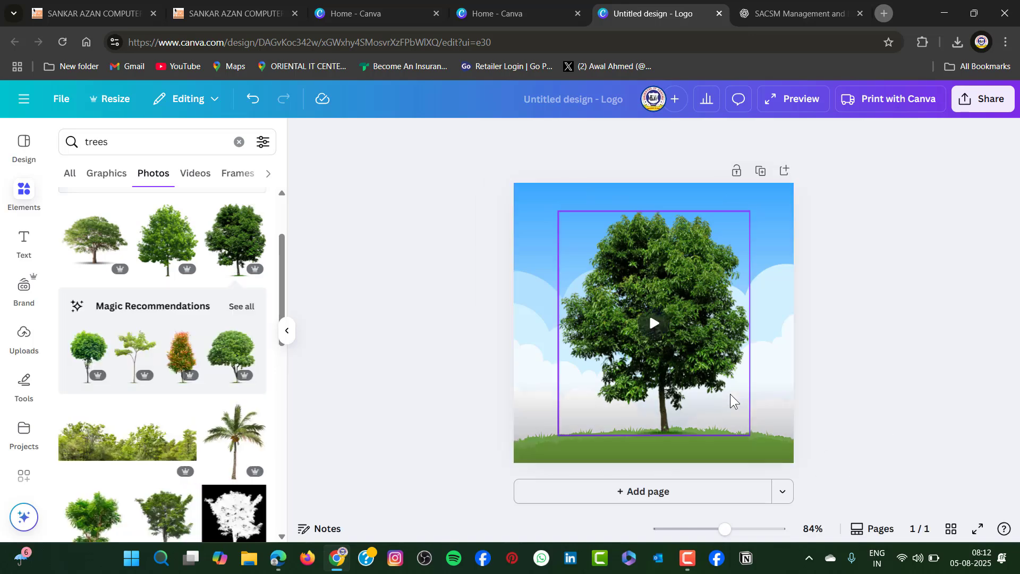
pyautogui.click(682, 355)
pyautogui.moveTo(681, 356)
pyautogui.mouseDown()
pyautogui.moveTo(678, 344)
pyautogui.moveTo(691, 363)
pyautogui.mouseUp()
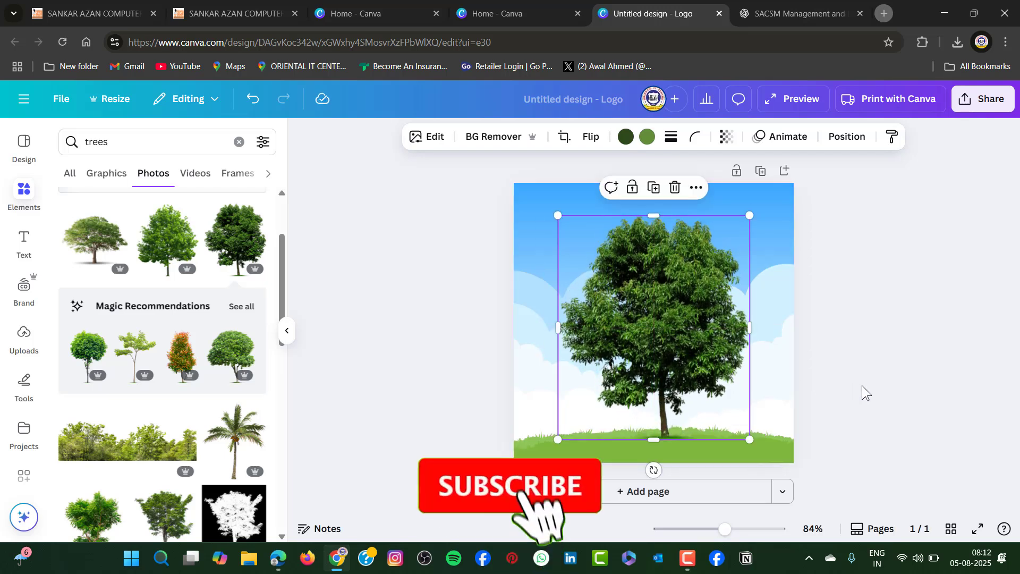
pyautogui.click(860, 414)
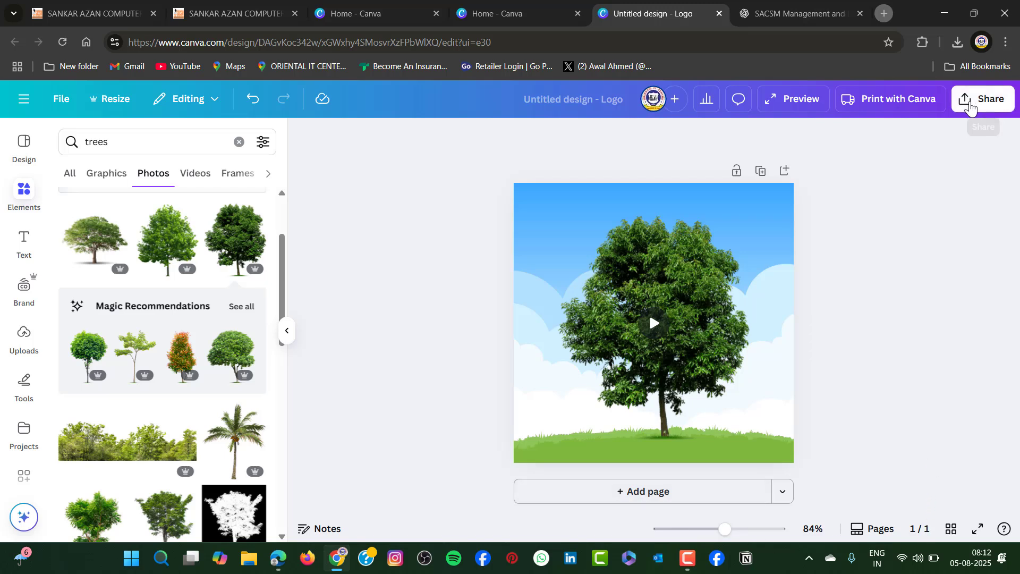
# Download the tree design as a PNG at size 1 (500 × 500 px)
pyautogui.click(972, 108)
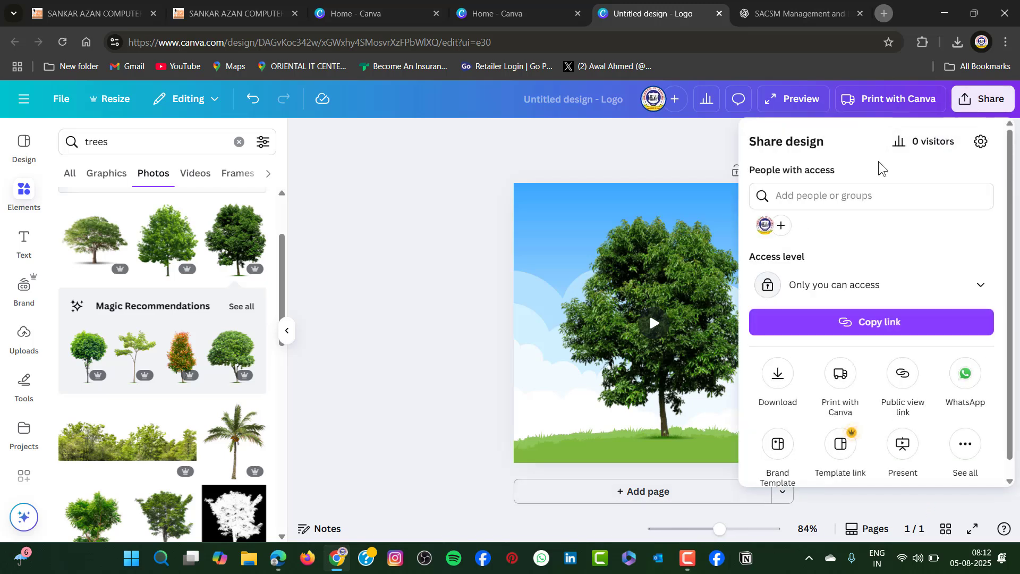
pyautogui.click(779, 376)
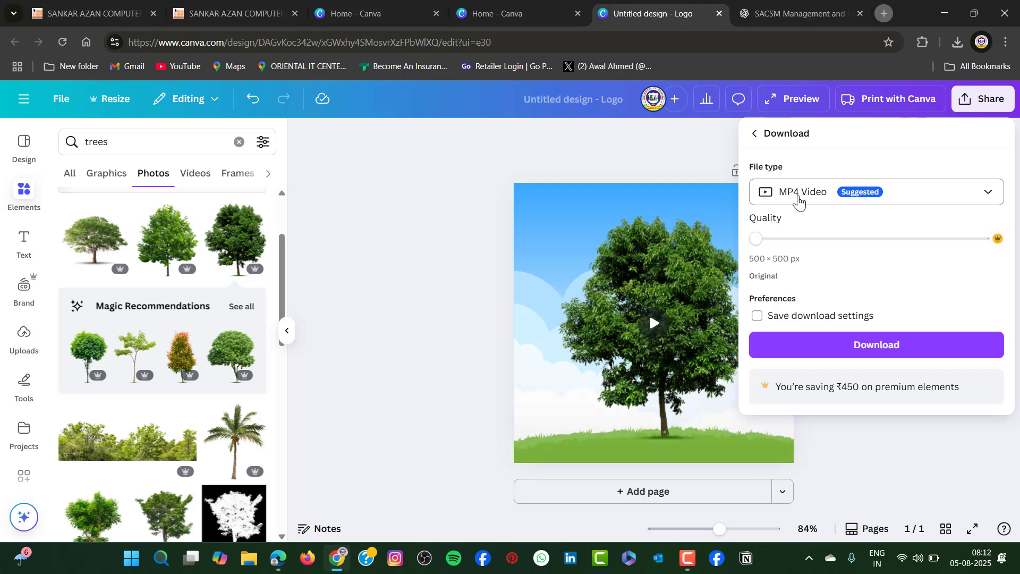
pyautogui.click(983, 195)
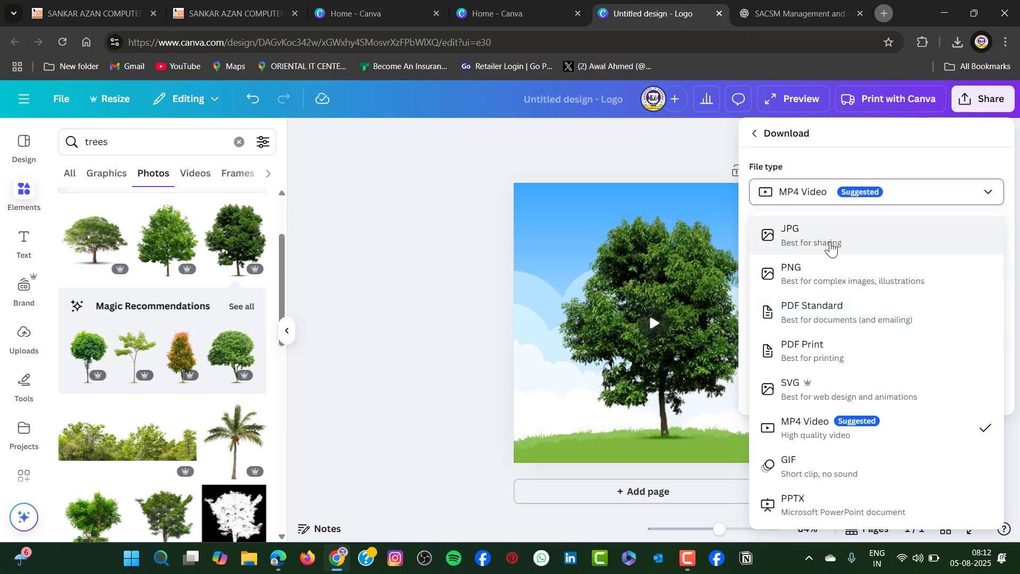
pyautogui.click(805, 276)
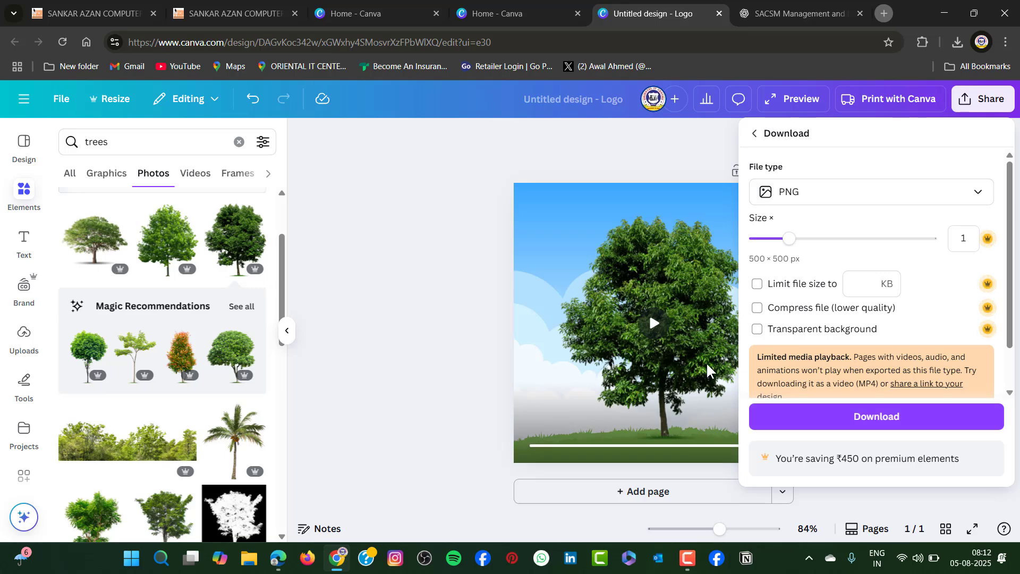
pyautogui.click(892, 425)
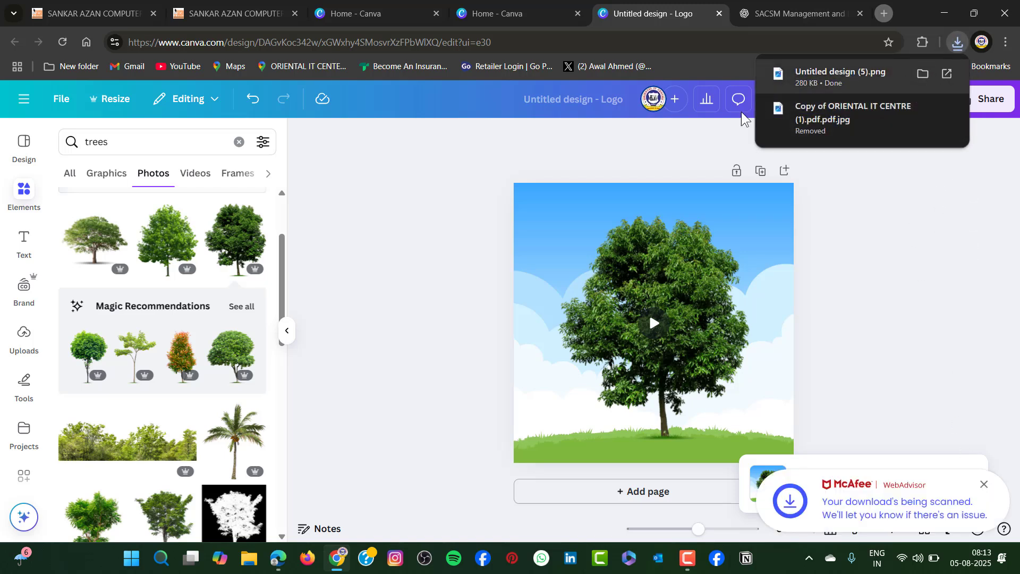
# Open the downloaded file "Untitled design (5).png" in the image viewer and maximise the viewer window
pyautogui.click(836, 83)
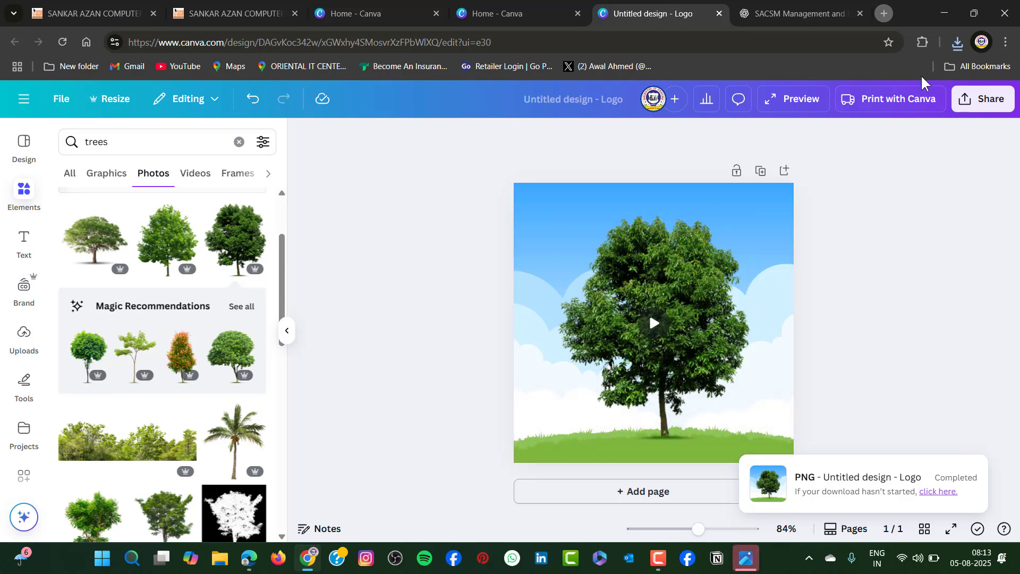
pyautogui.click(957, 43)
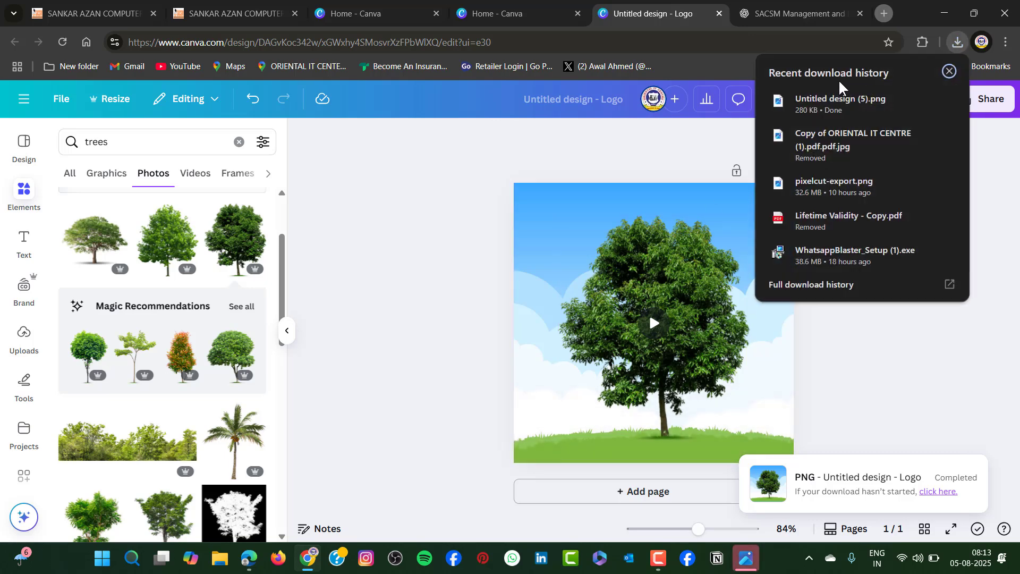
pyautogui.click(815, 95)
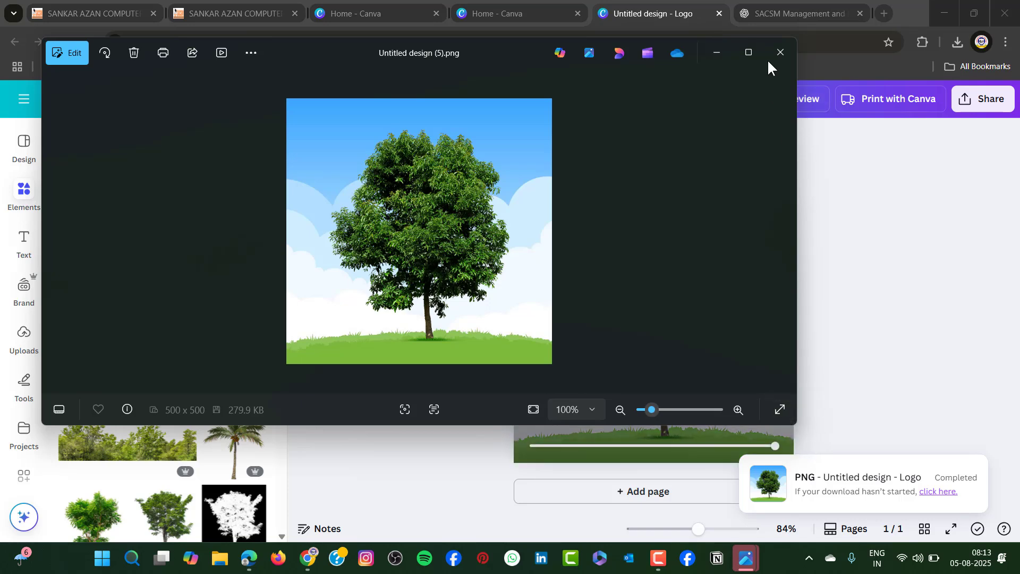
pyautogui.click(749, 54)
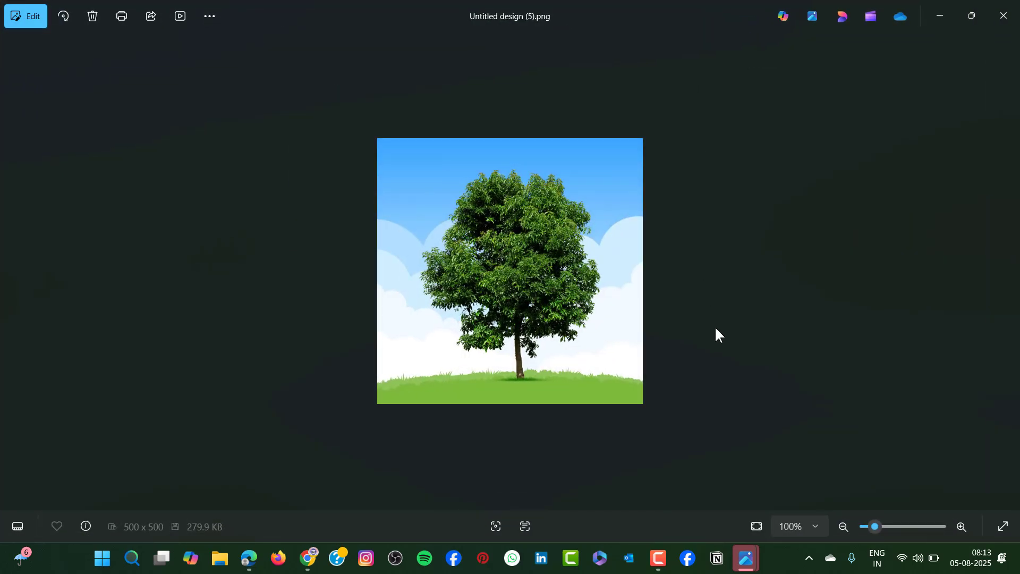